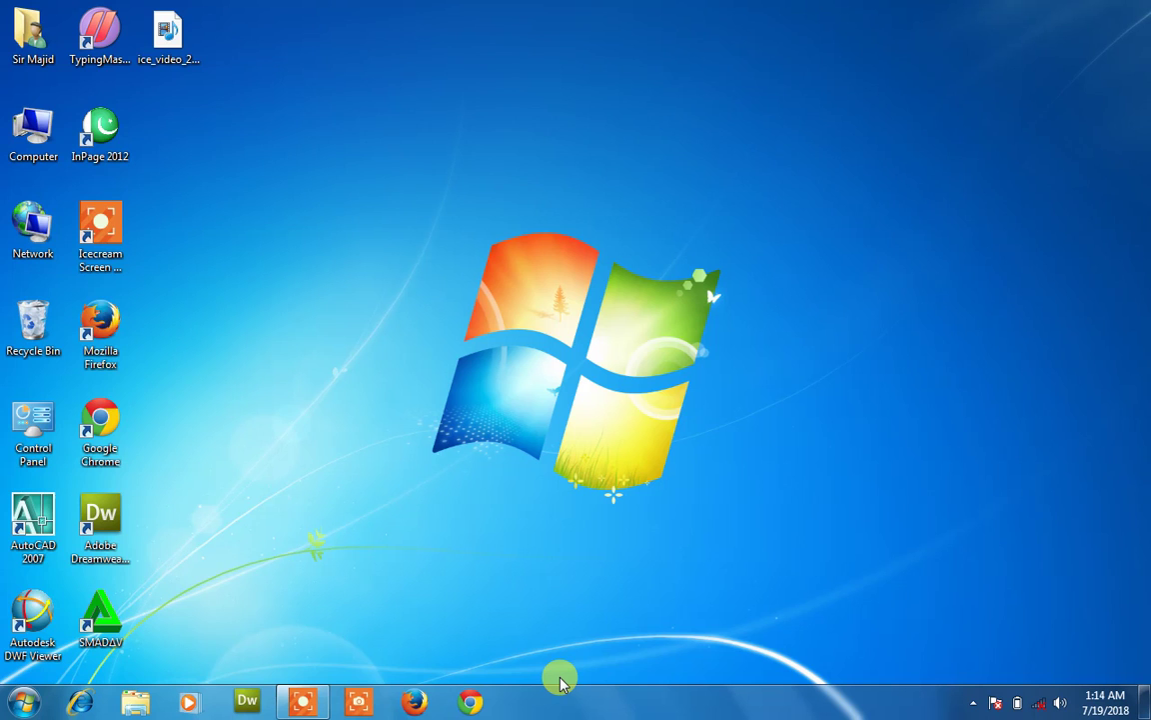
# - Find CorelDRAW through the program search as "coreldrw" and launch it
pyautogui.click(20, 703)
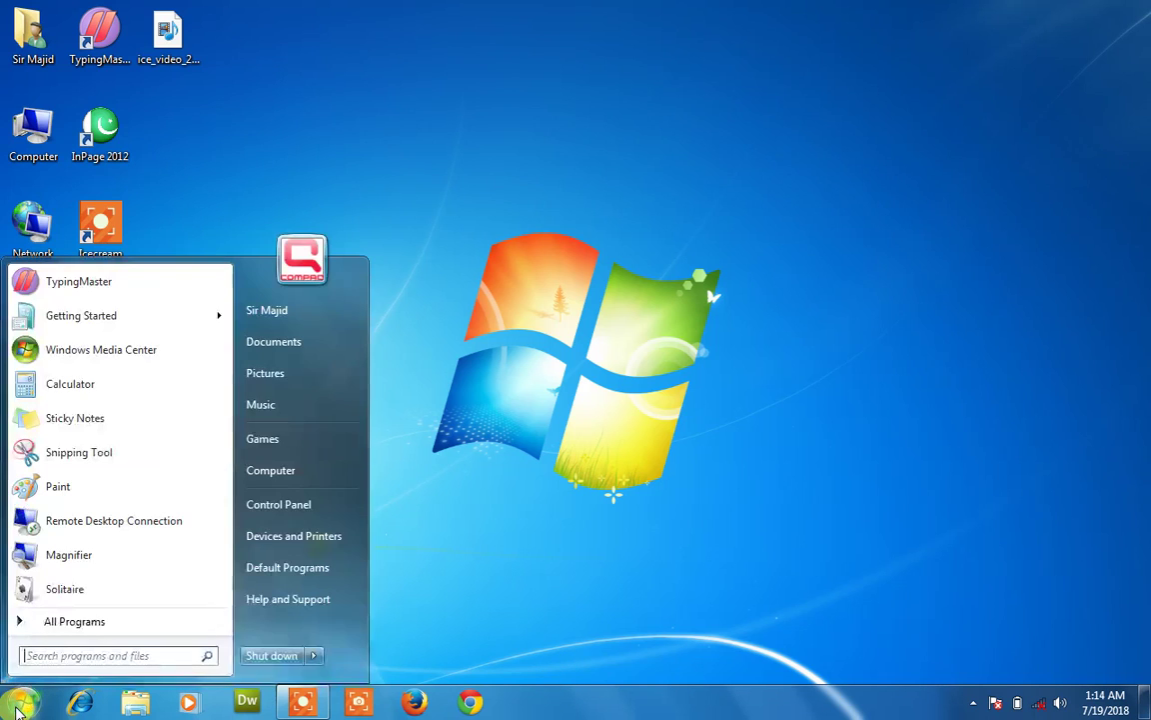
pyautogui.write('coreldrw')
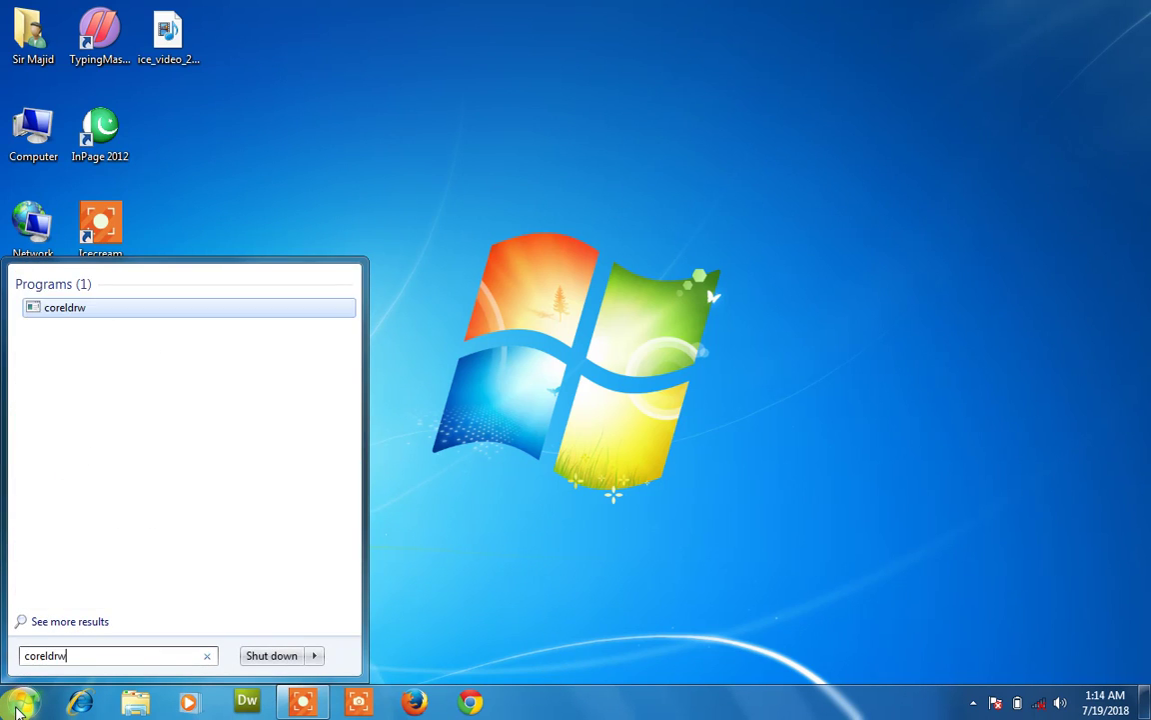
pyautogui.press('Return')
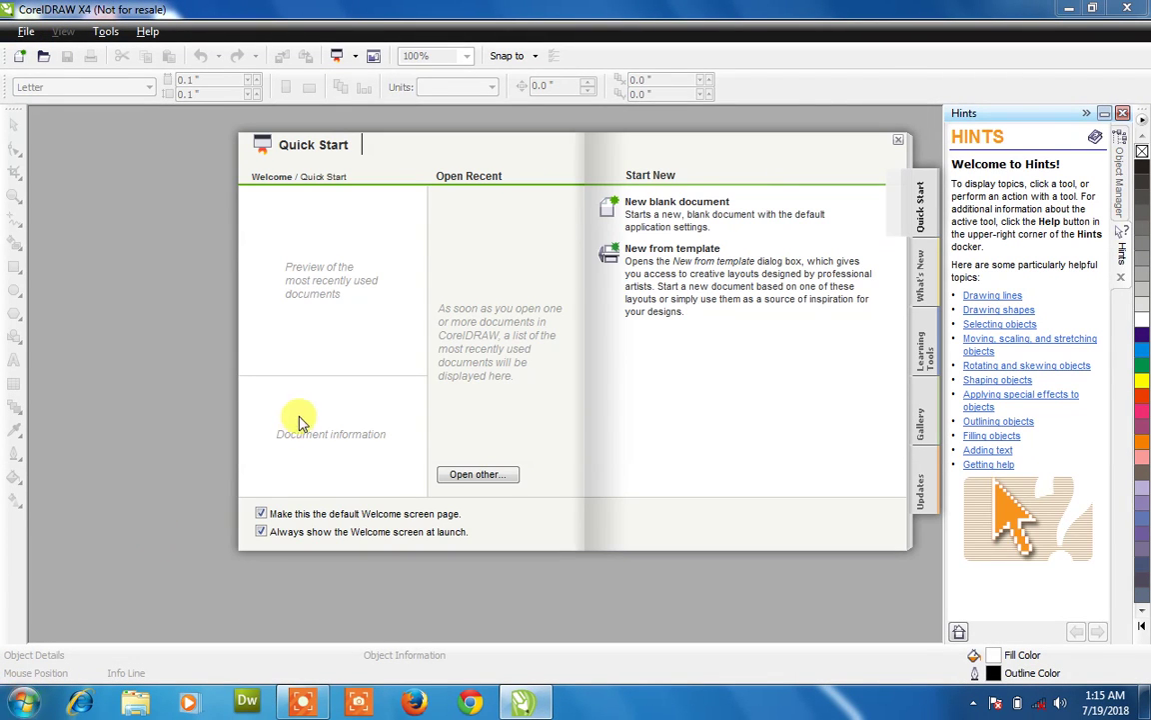
# - Create a new blank document and close the Hints docker
pyautogui.click(682, 200)
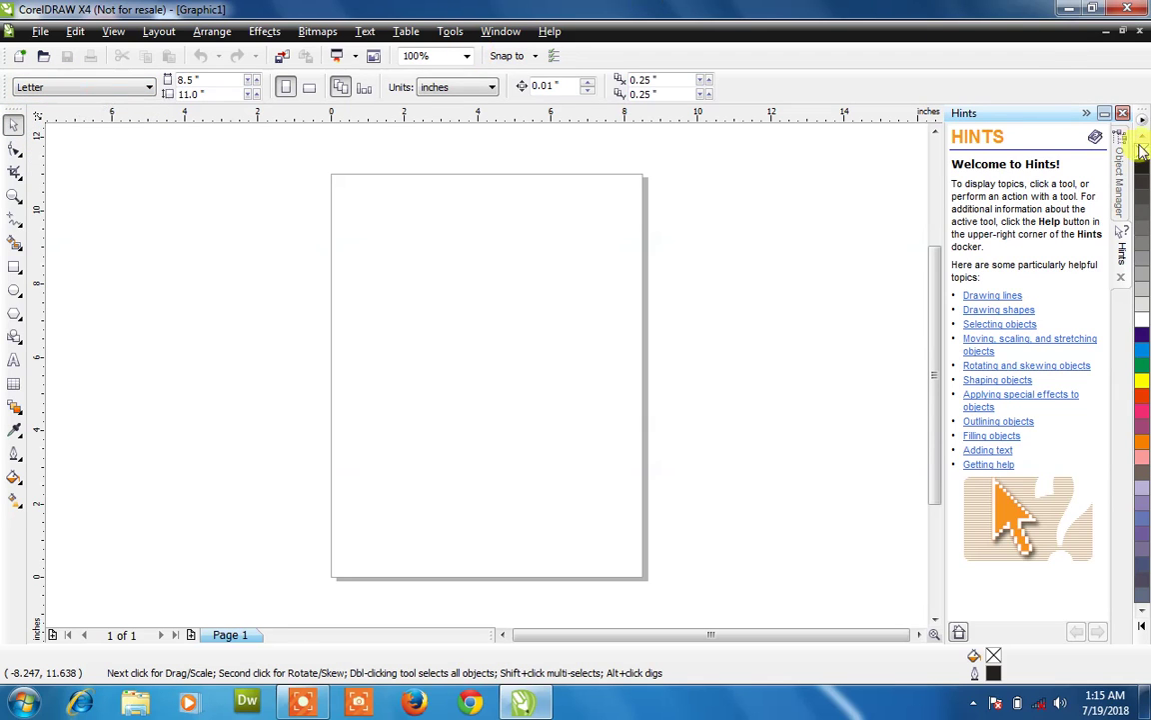
pyautogui.click(1122, 114)
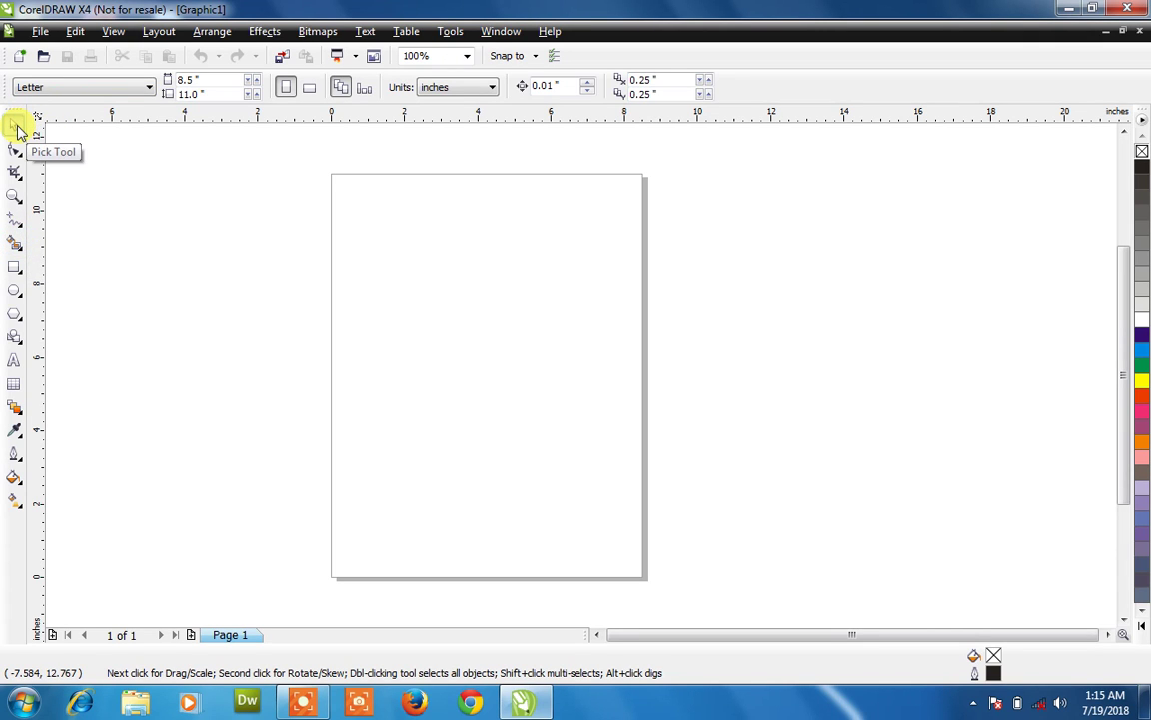
# - Draw a rectangle about 2.4 by 2.6 inches on the page's upper left, and move its center to about x 2.46, y 8.26 inches
pyautogui.click(15, 268)
pyautogui.moveTo(348, 238); pyautogui.dragTo(439, 335)
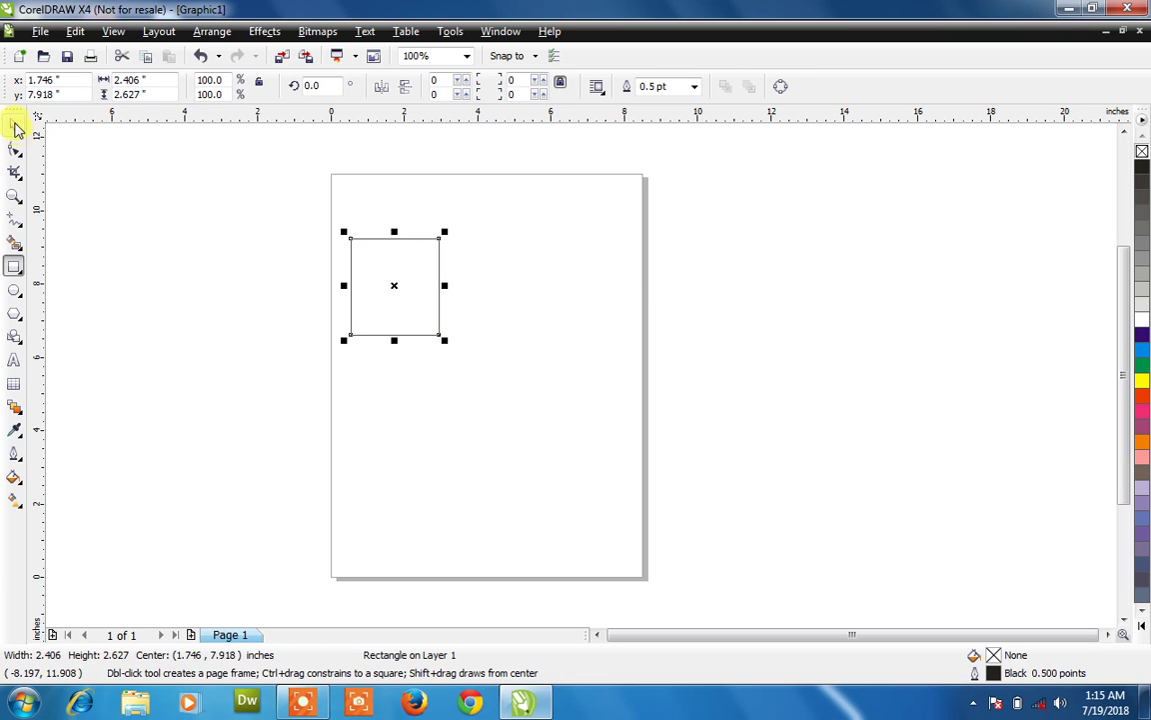
pyautogui.click(15, 128)
pyautogui.click(184, 245)
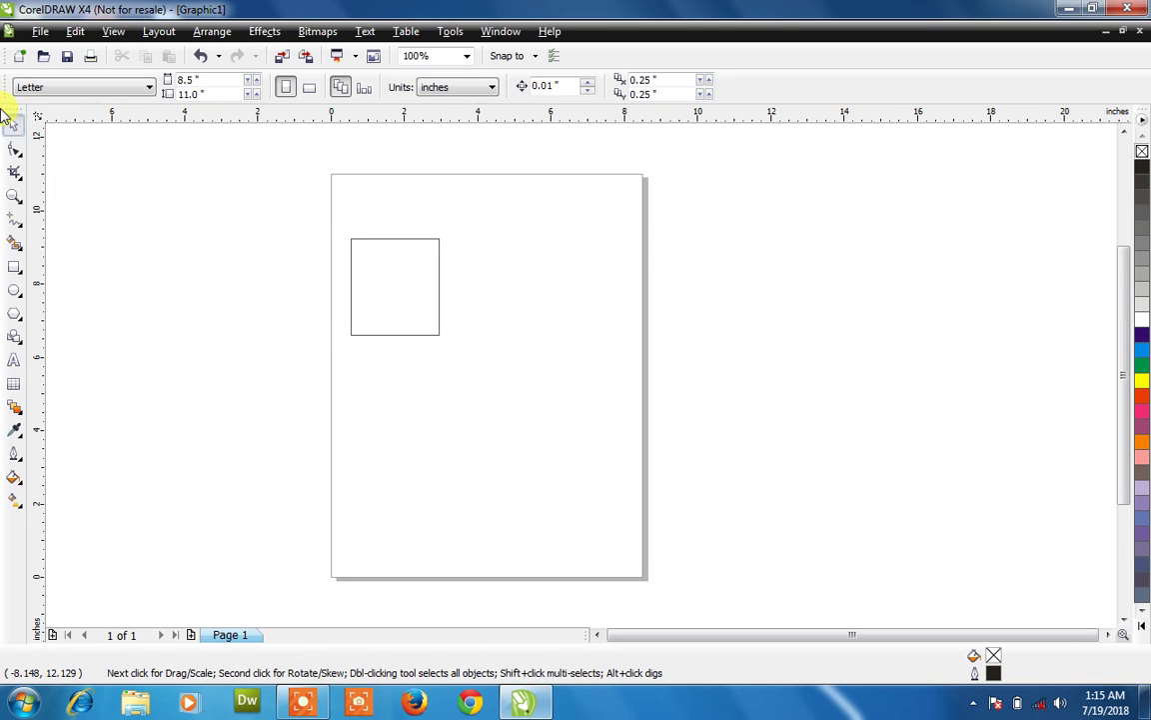
pyautogui.click(414, 258)
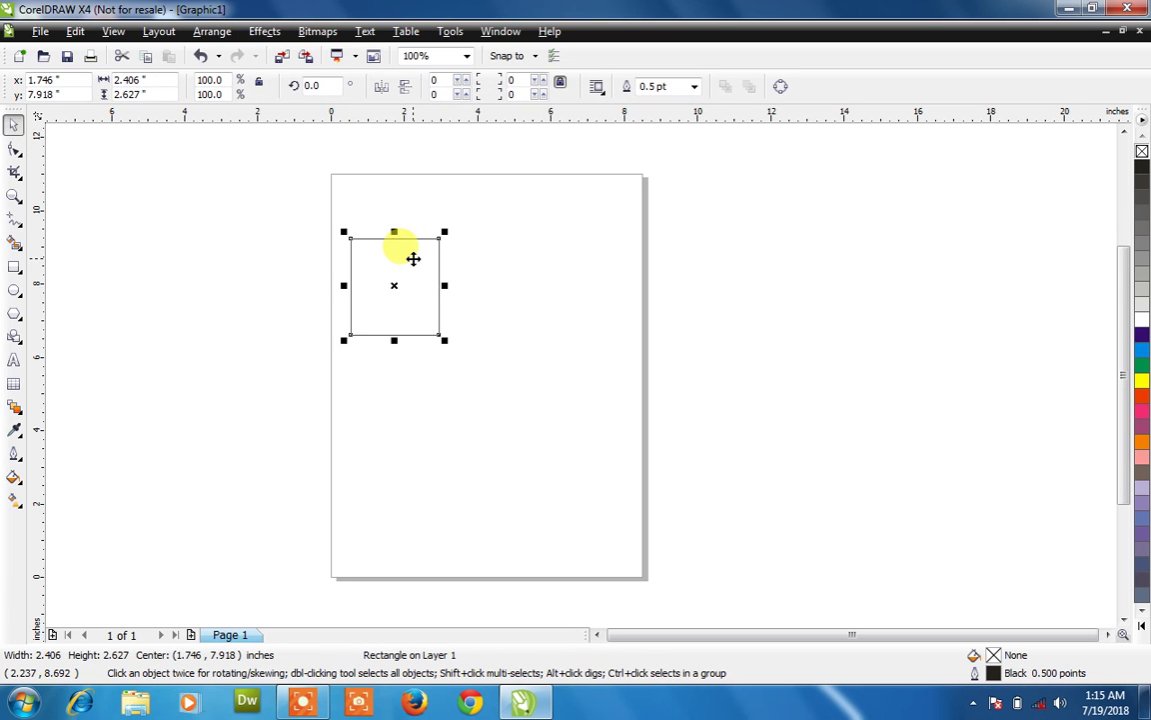
pyautogui.moveTo(414, 257); pyautogui.dragTo(439, 245)
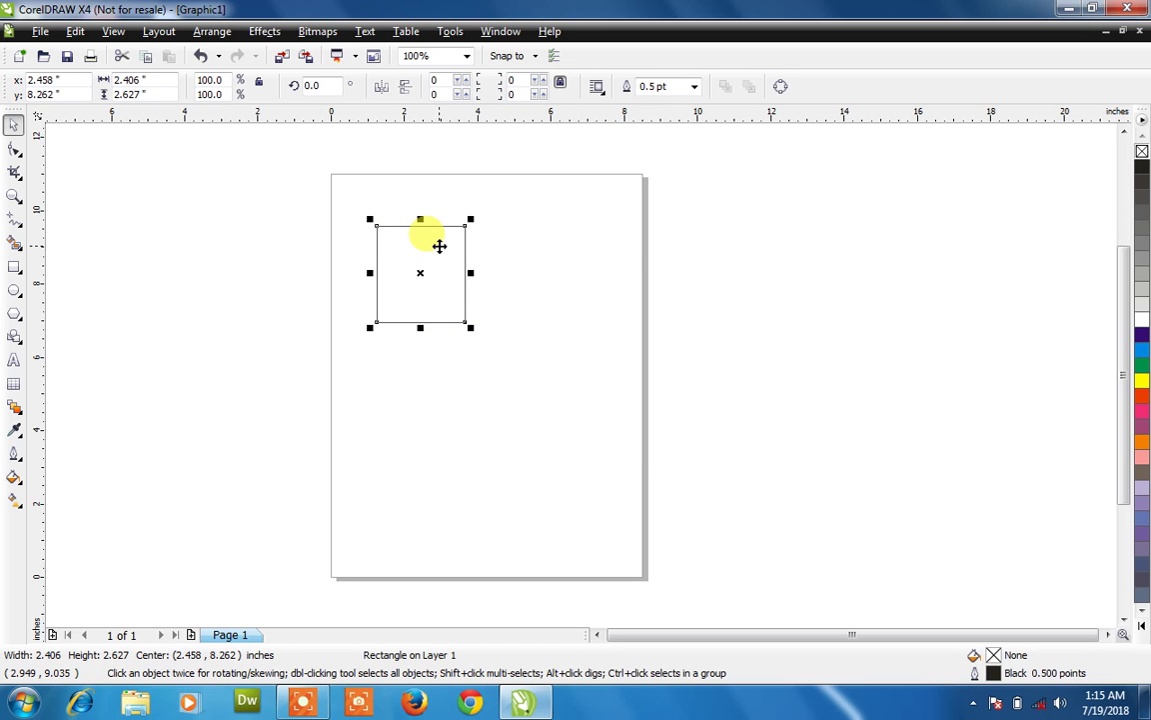
# - Rotate and skew the rectangle freehand into a slanted parallelogram with a rotation angle of about 178 degrees
pyautogui.click(440, 246)
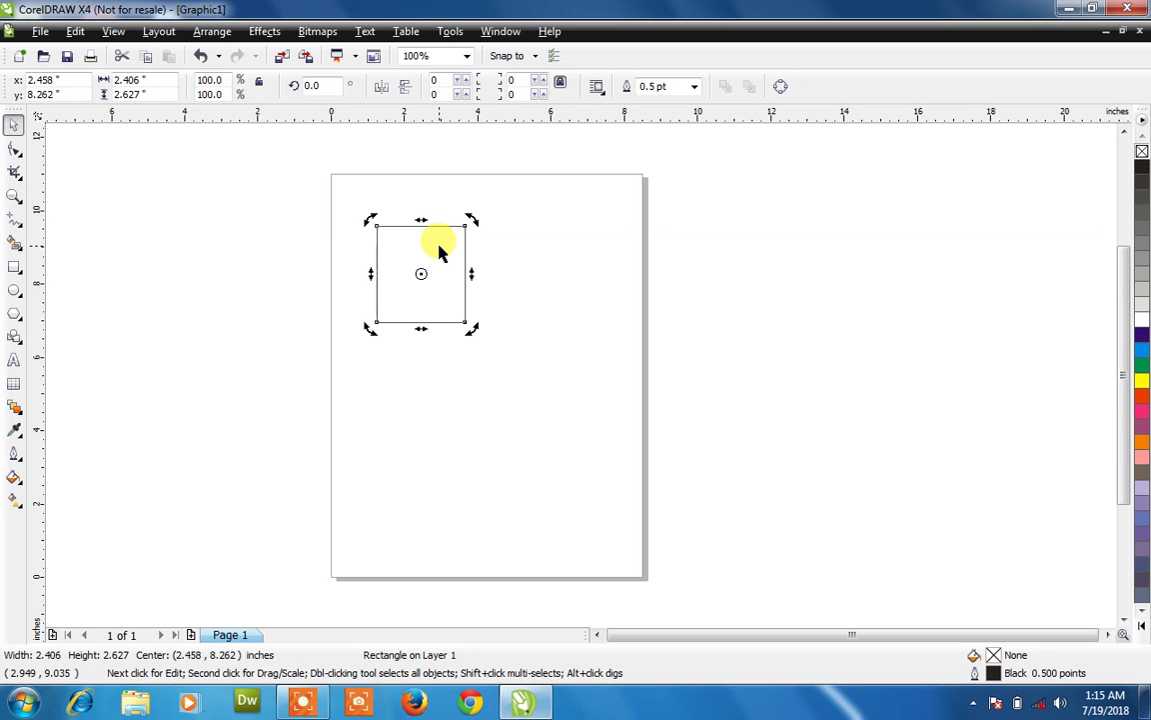
pyautogui.moveTo(474, 221); pyautogui.dragTo(505, 310)
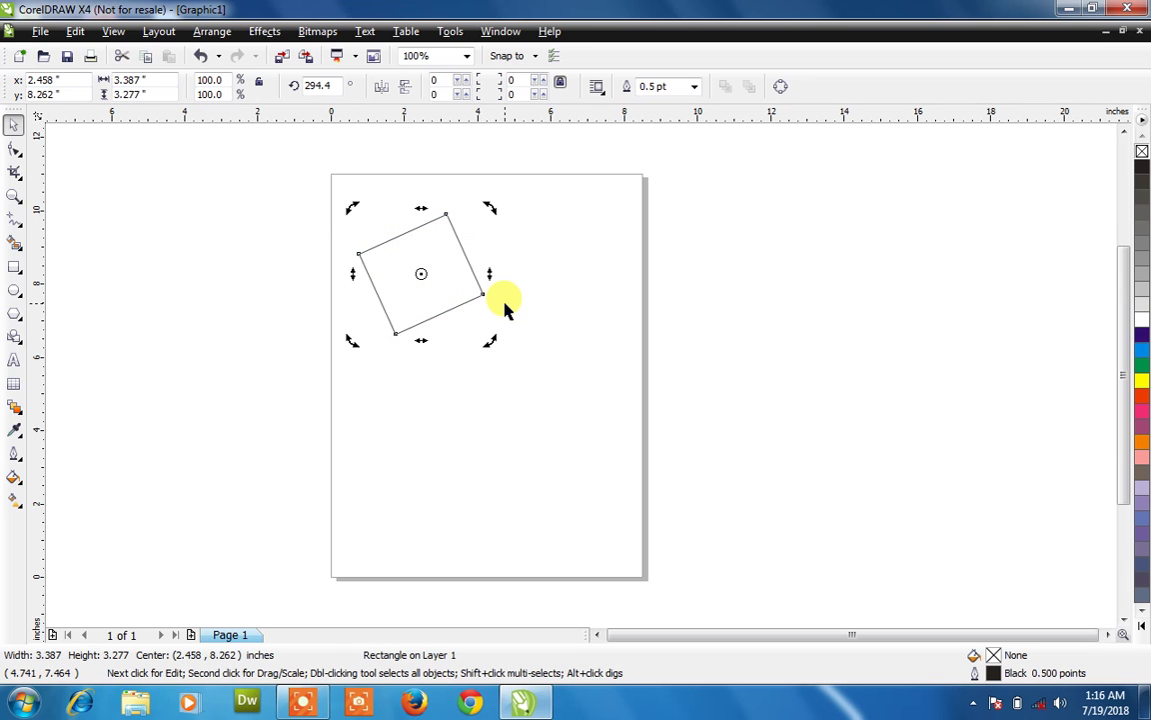
pyautogui.moveTo(489, 267); pyautogui.dragTo(456, 197)
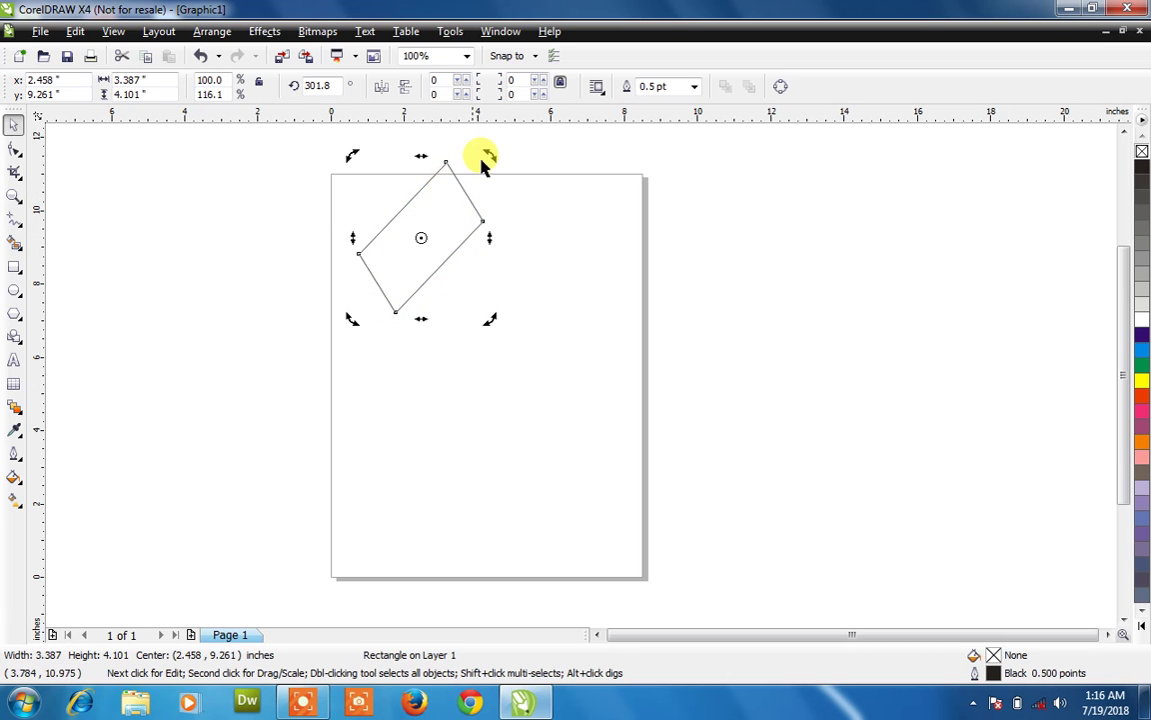
pyautogui.moveTo(488, 155); pyautogui.dragTo(455, 355)
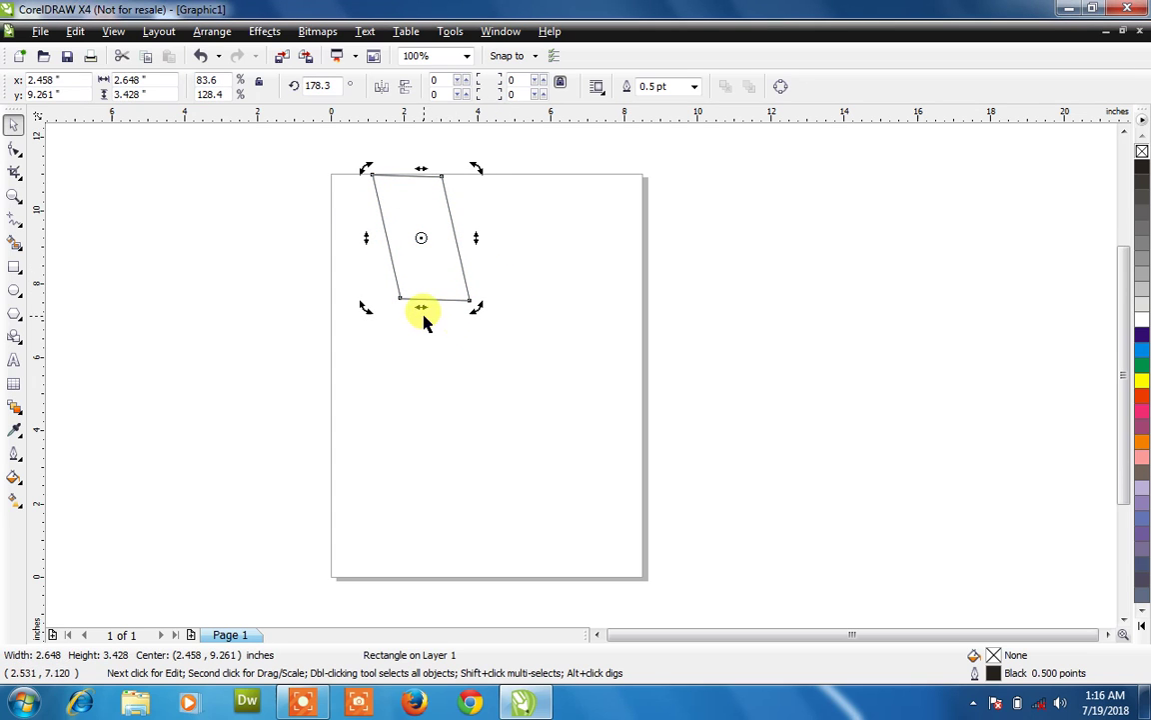
# - Move the slanted shape down the page so its center is at about x 2.83, y 5.65 inches
pyautogui.click(442, 324)
pyautogui.click(432, 255)
pyautogui.moveTo(431, 255); pyautogui.dragTo(446, 387)
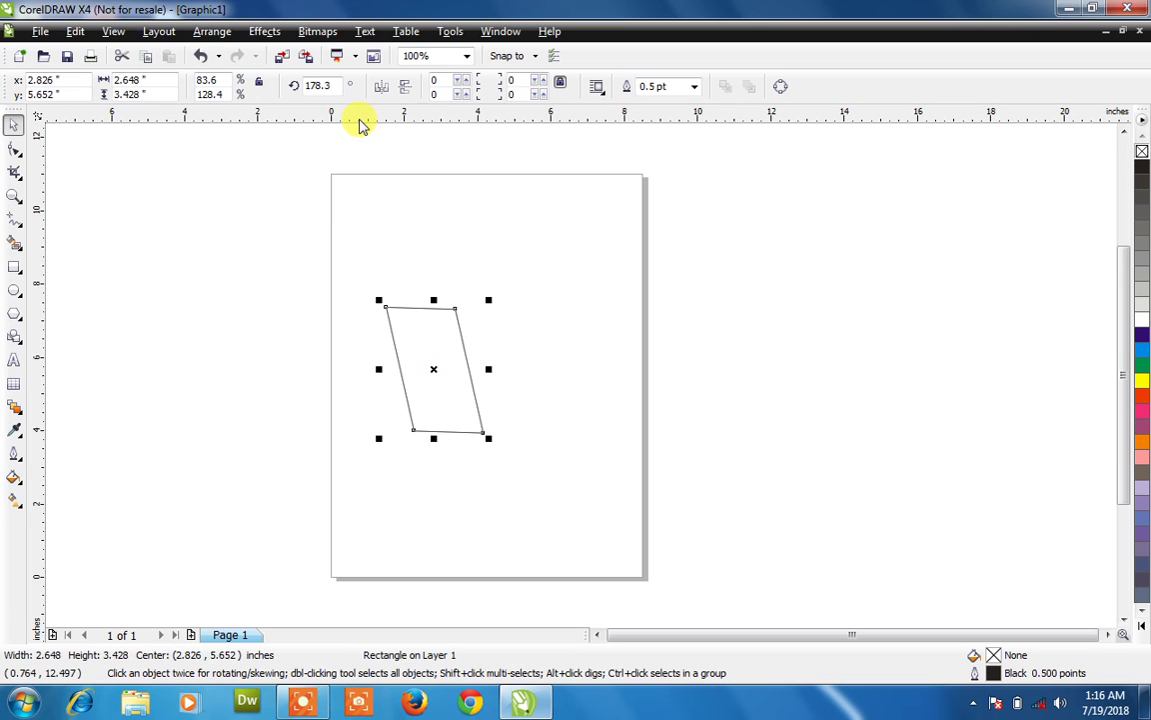
# - Set the shape's rotation angle to 240 degrees
pyautogui.click(312, 86)
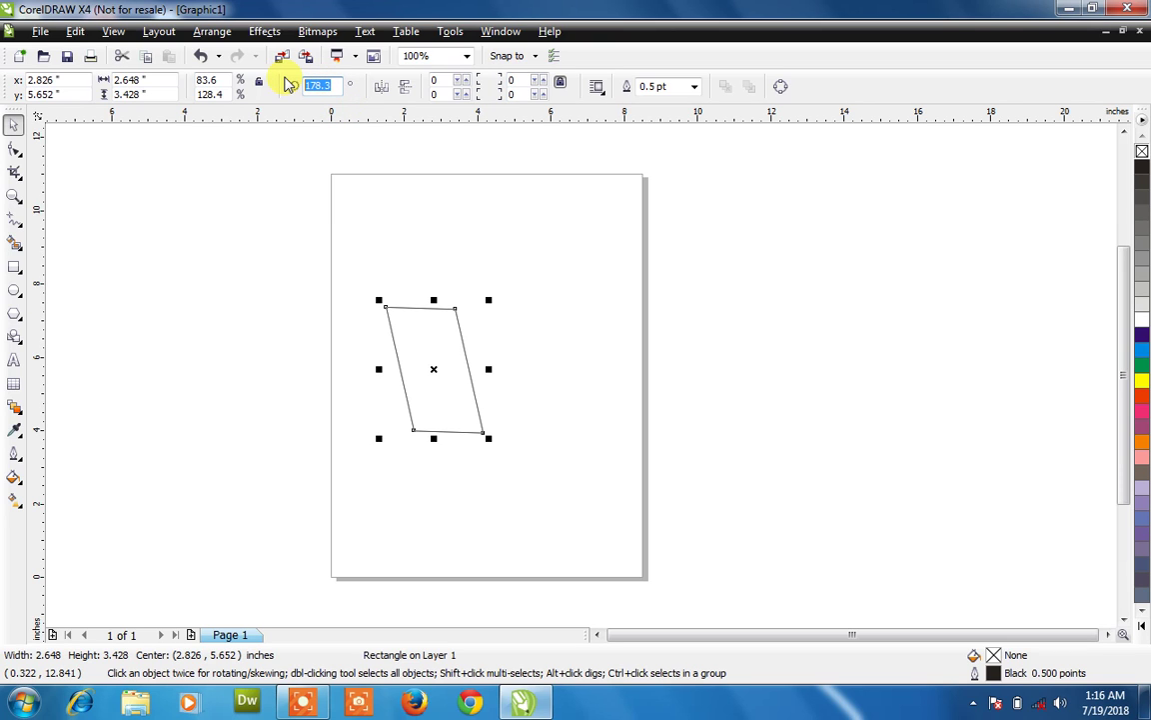
pyautogui.write('240')
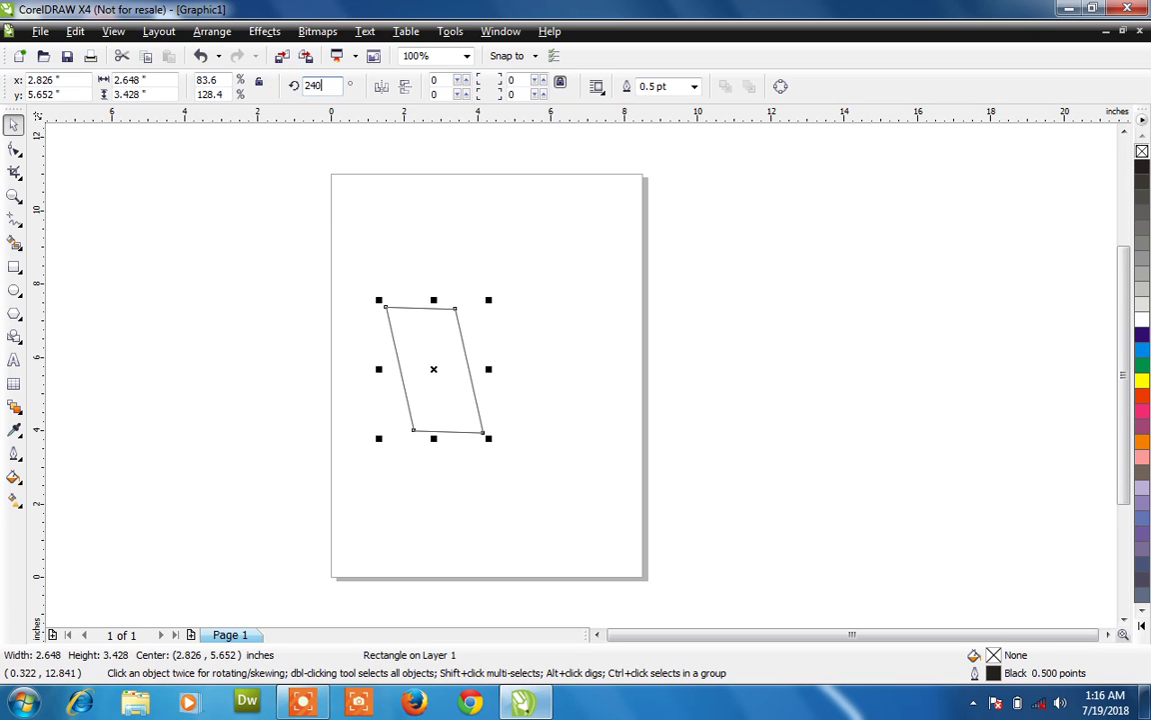
pyautogui.press('Return')
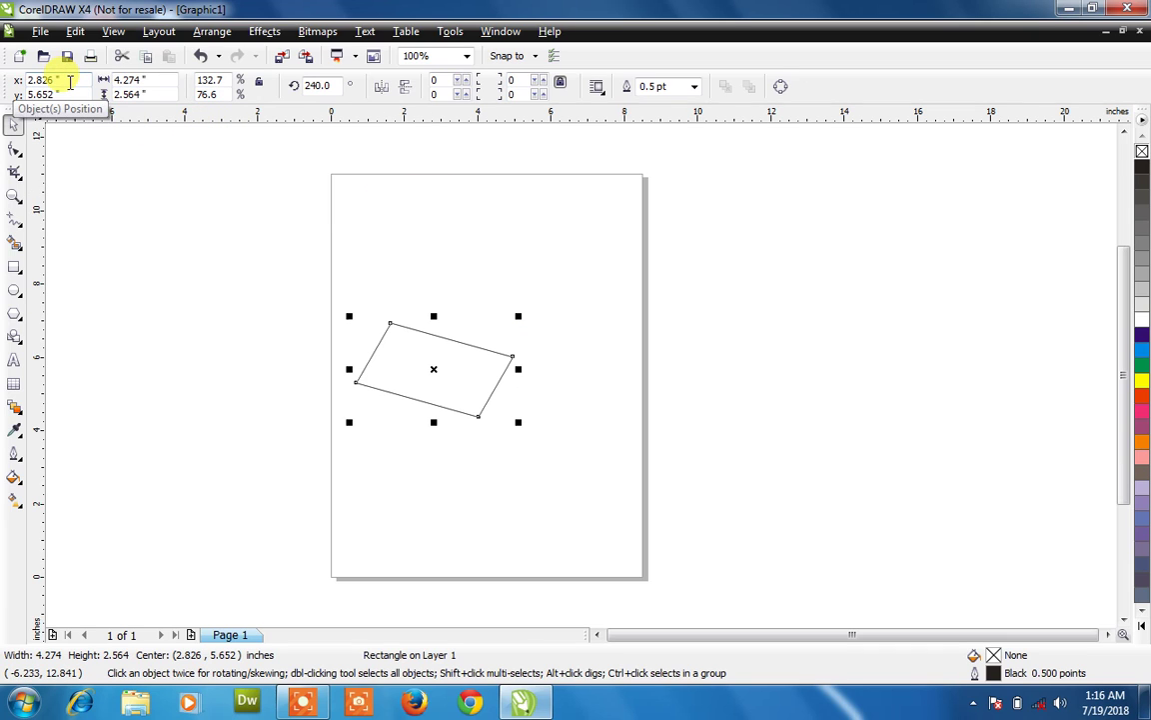
# - Set the shape's horizontal position to x 6 inches
pyautogui.moveTo(69, 82); pyautogui.dragTo(19, 93)
pyautogui.write('6')
pyautogui.press('Return')
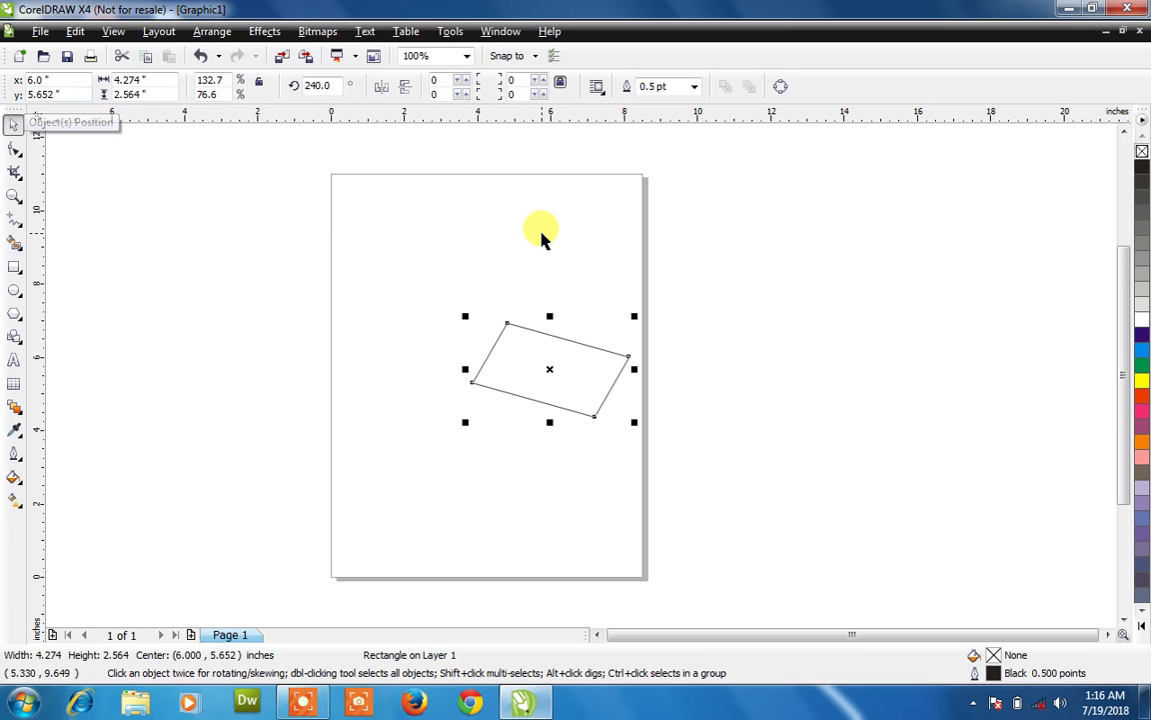
# - Move the shape toward the page's left edge at about y 5.11 inches, and set its x position to 2 inches
pyautogui.moveTo(541, 363); pyautogui.dragTo(401, 386)
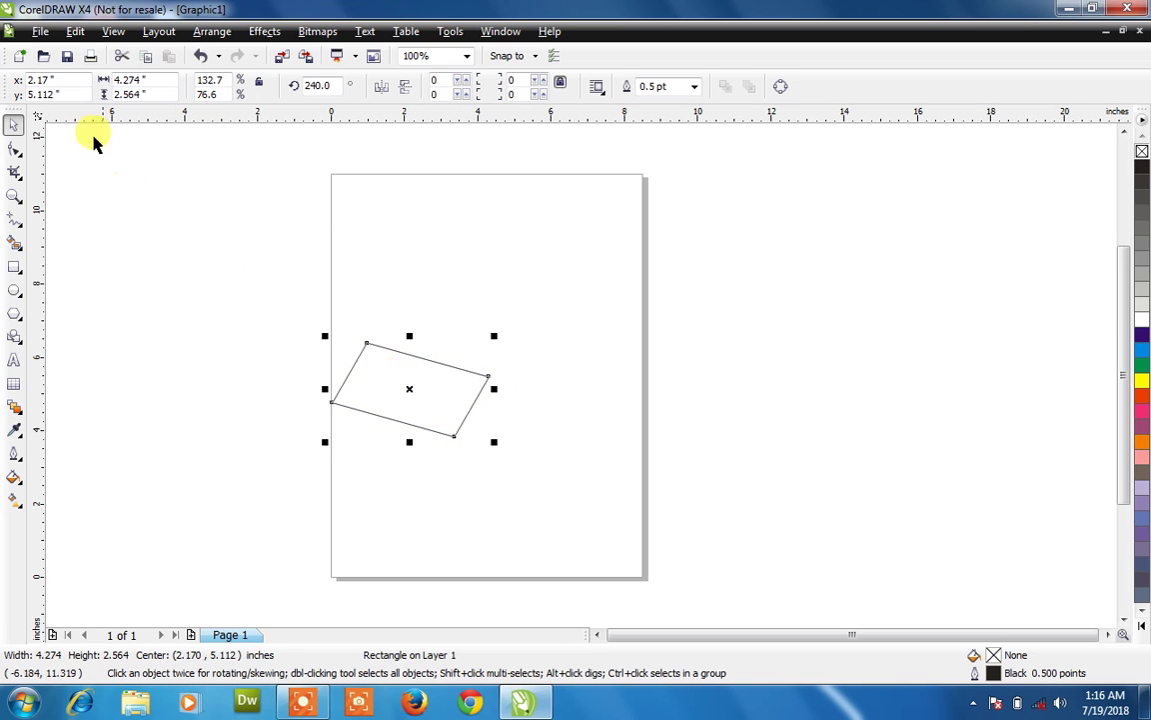
pyautogui.click(38, 79)
pyautogui.write('2')
pyautogui.press('Return')
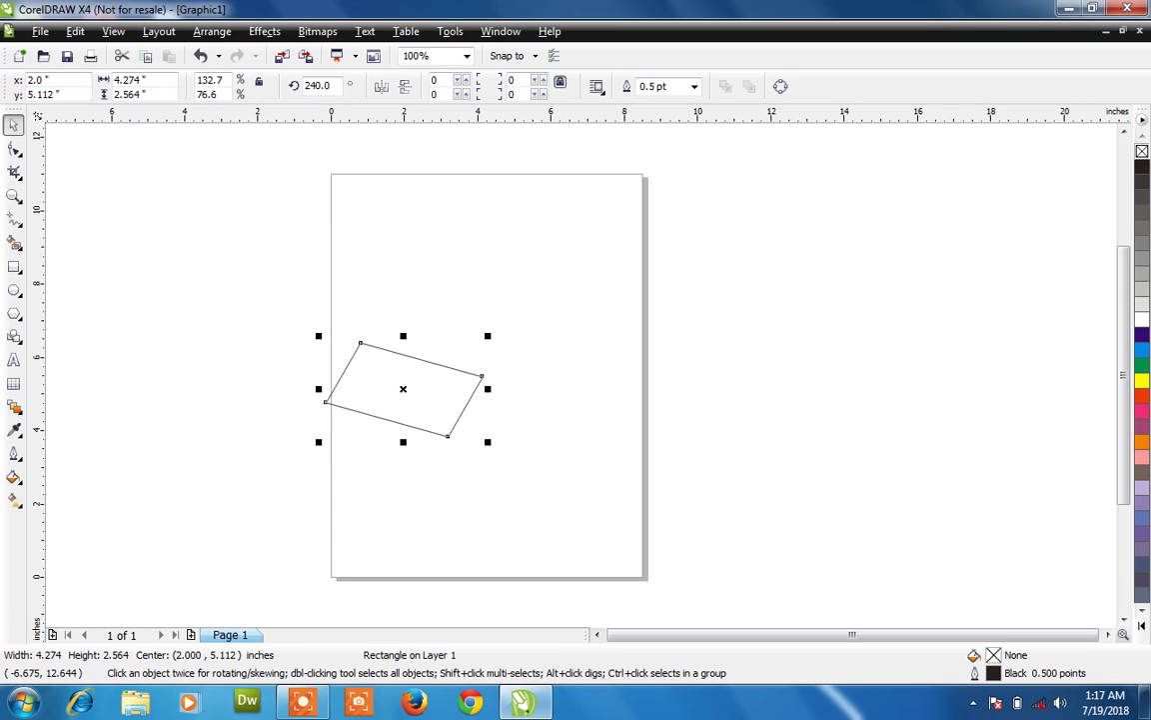
# - Position the shape's center at x 5 inches and y 4 inches using exact values
pyautogui.click(40, 79)
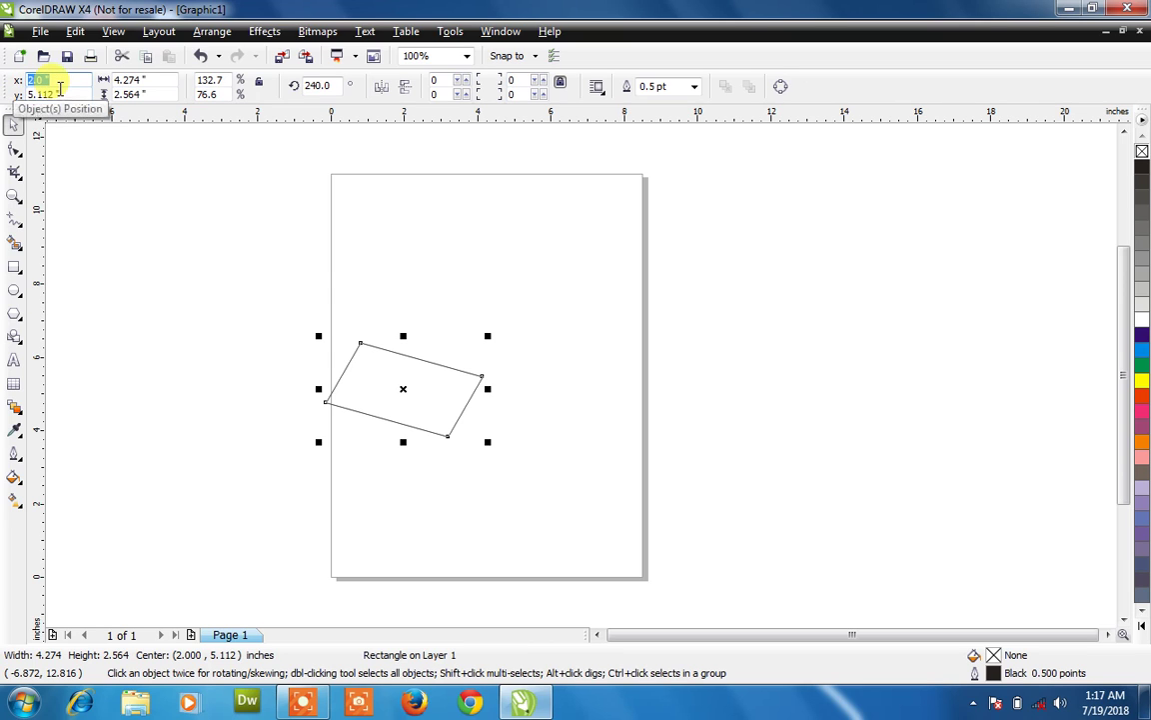
pyautogui.write('5')
pyautogui.press('Return')
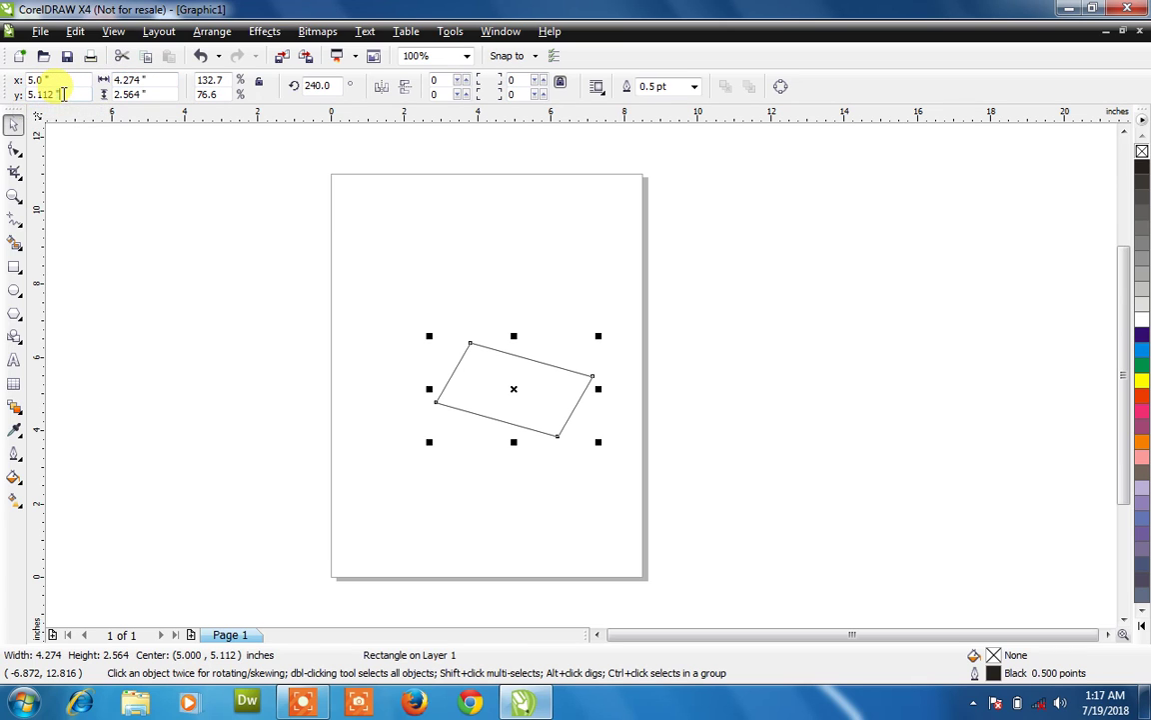
pyautogui.doubleClick(62, 94)
pyautogui.write('4')
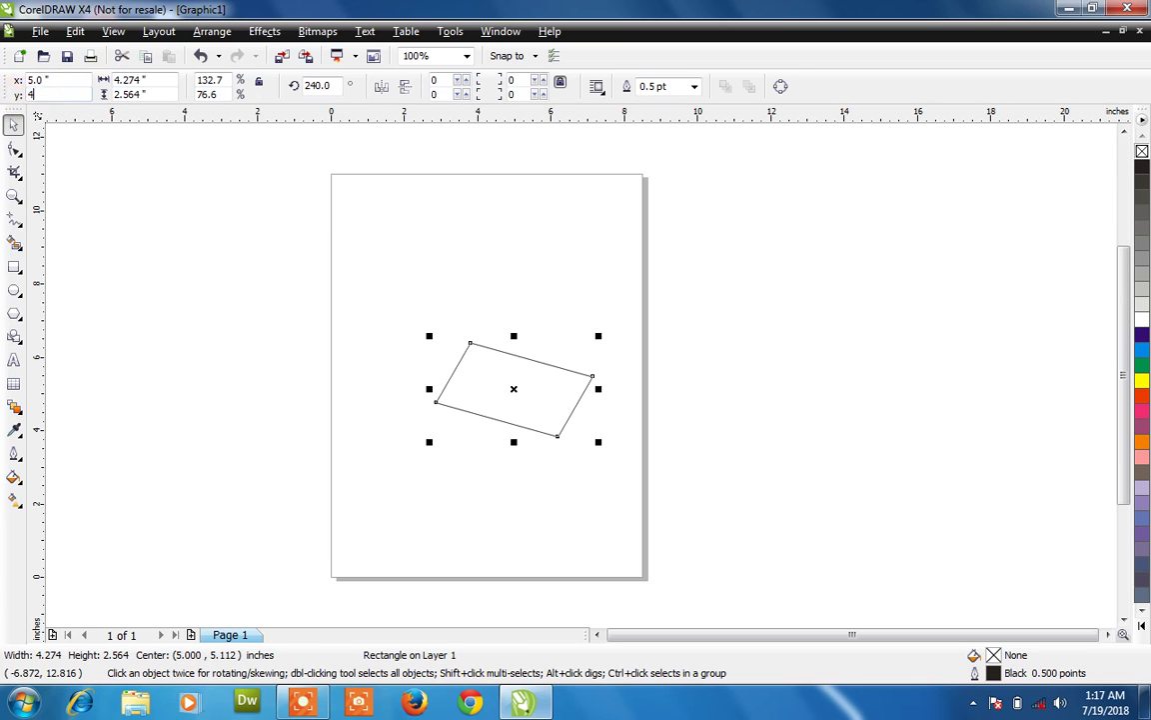
pyautogui.press('Return')
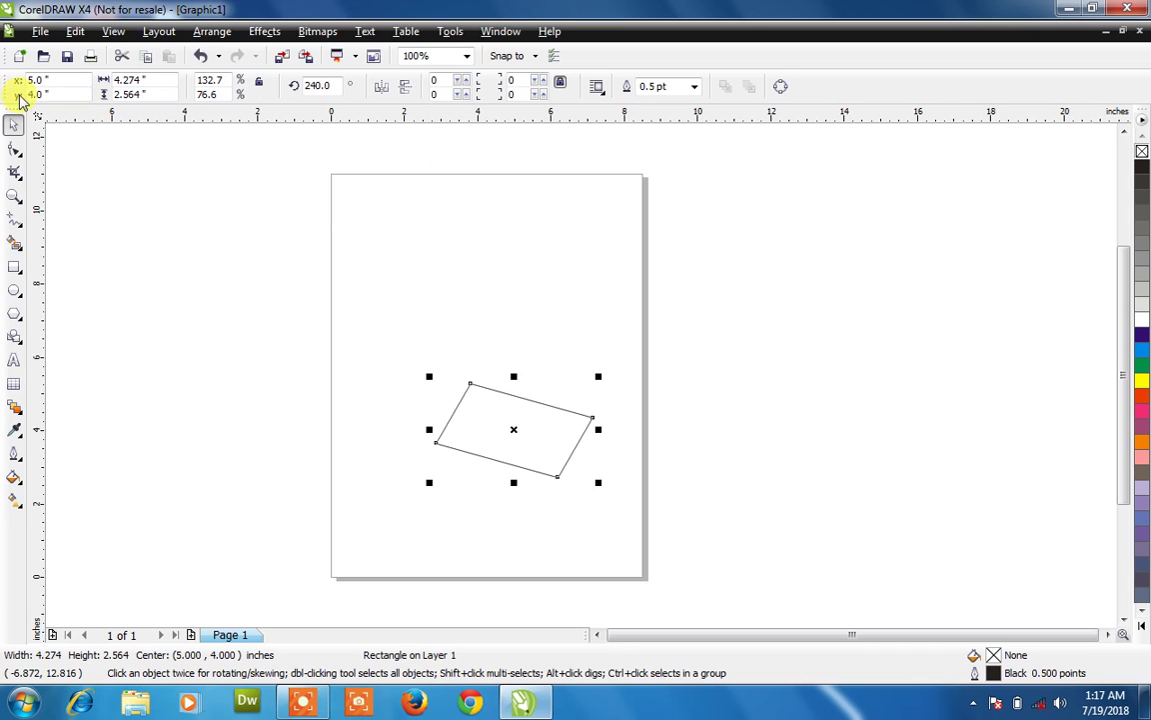
# - Move the shape up to about x 3.9, y 7.5 inches, and enlarge it proportionally from its lower-right corner to about 4.5 by 2.7 inches
pyautogui.moveTo(509, 419); pyautogui.dragTo(468, 289)
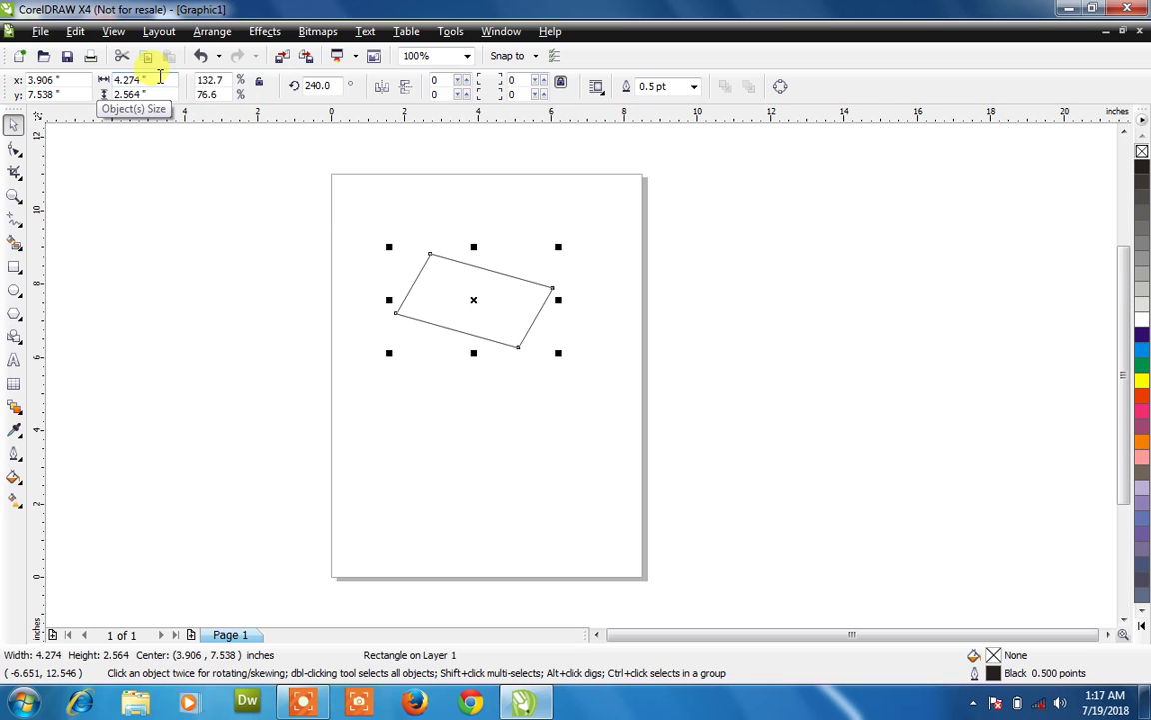
pyautogui.click(577, 397)
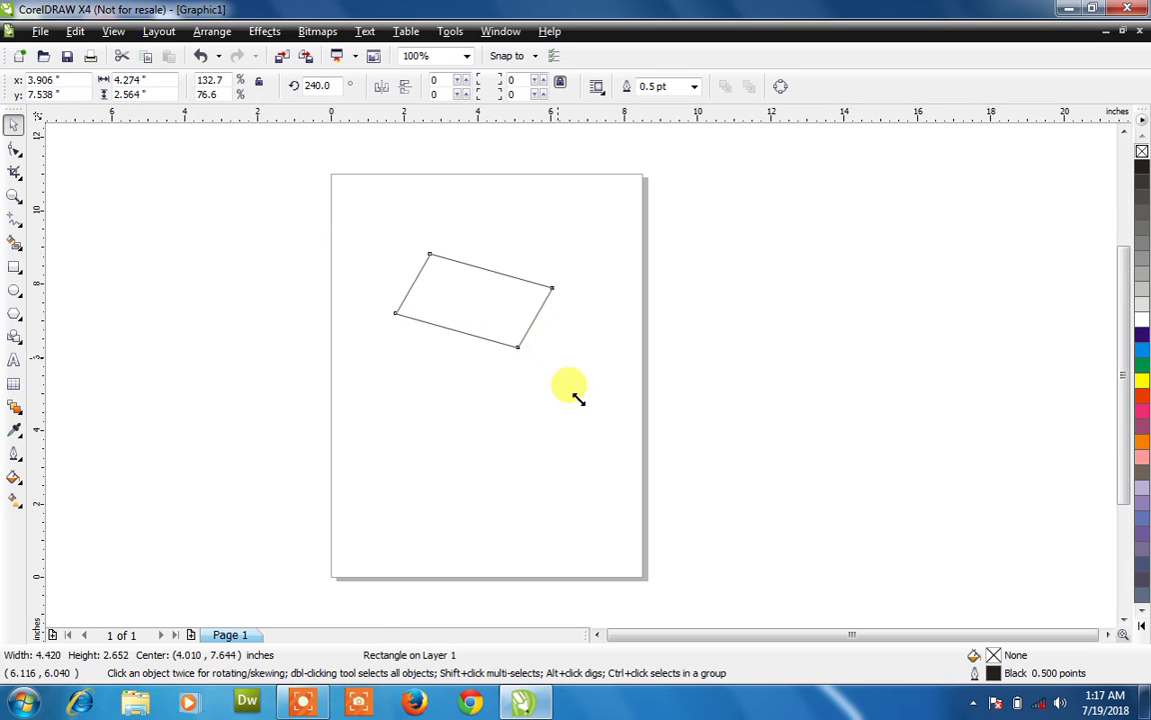
pyautogui.moveTo(577, 397); pyautogui.dragTo(688, 560)
pyautogui.moveTo(688, 435); pyautogui.dragTo(526, 351)
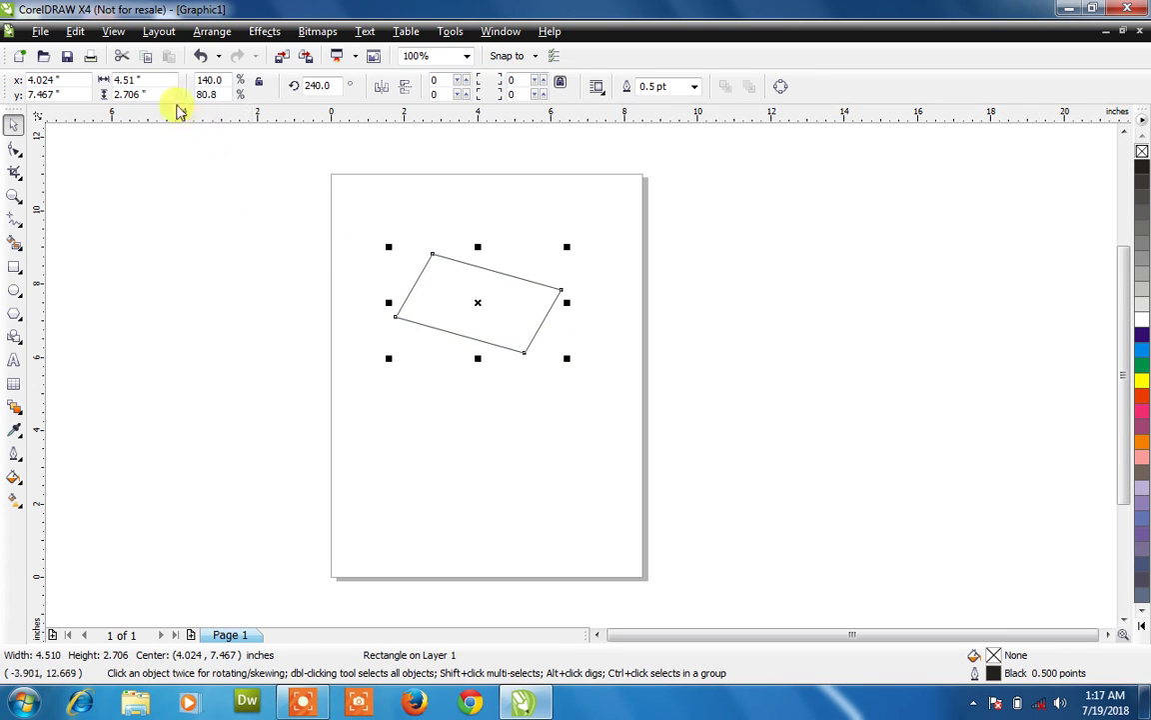
# - Set the shape's width to 5 inches and height to 6 inches, and move it down to about x 3.95, y 5.6 inches
pyautogui.moveTo(141, 79); pyautogui.dragTo(83, 77)
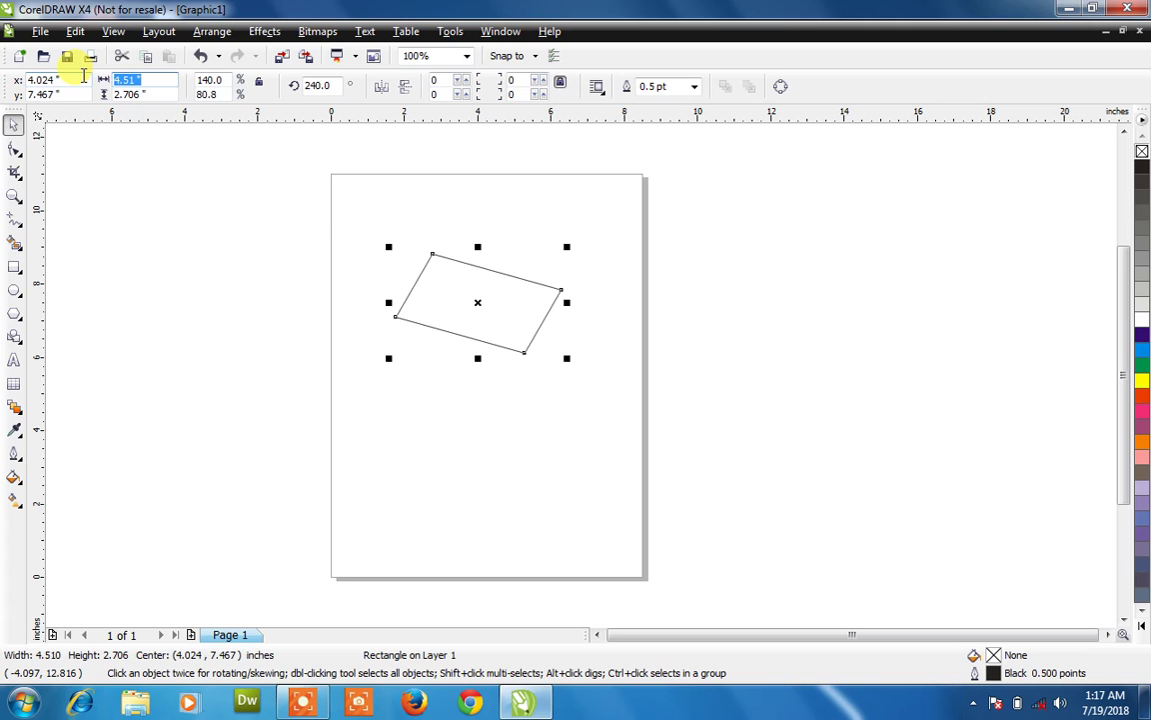
pyautogui.write('5')
pyautogui.press('Return')
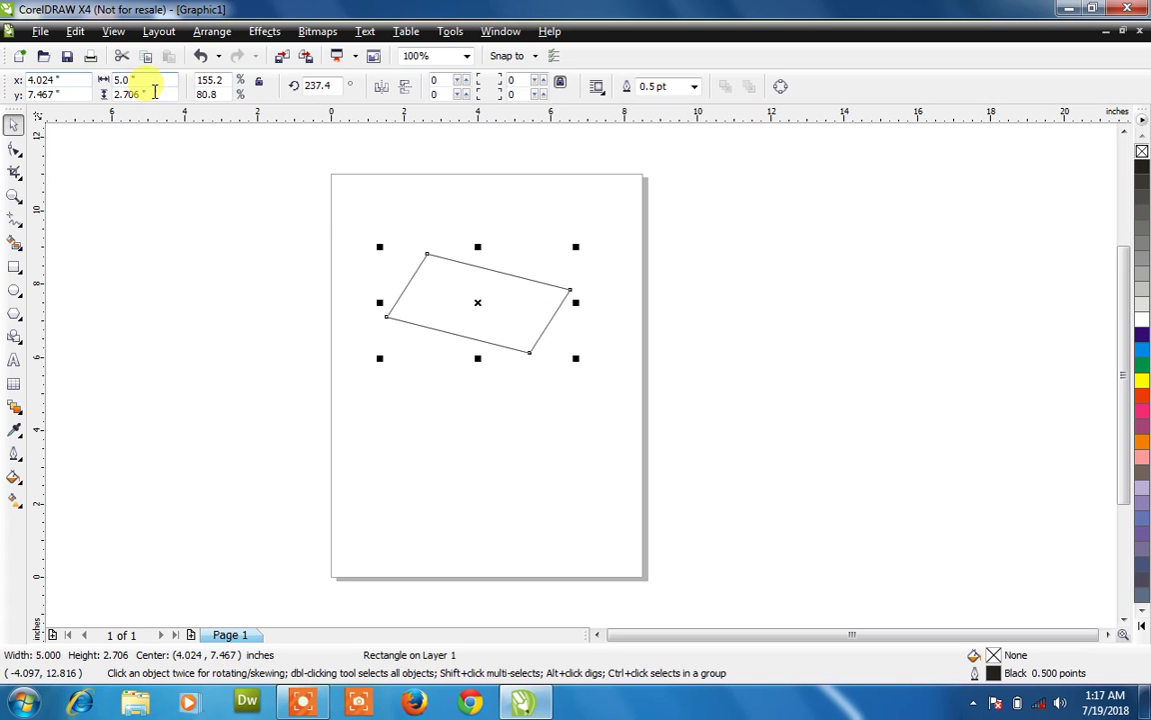
pyautogui.moveTo(157, 93); pyautogui.dragTo(85, 92)
pyautogui.write('6')
pyautogui.press('Return')
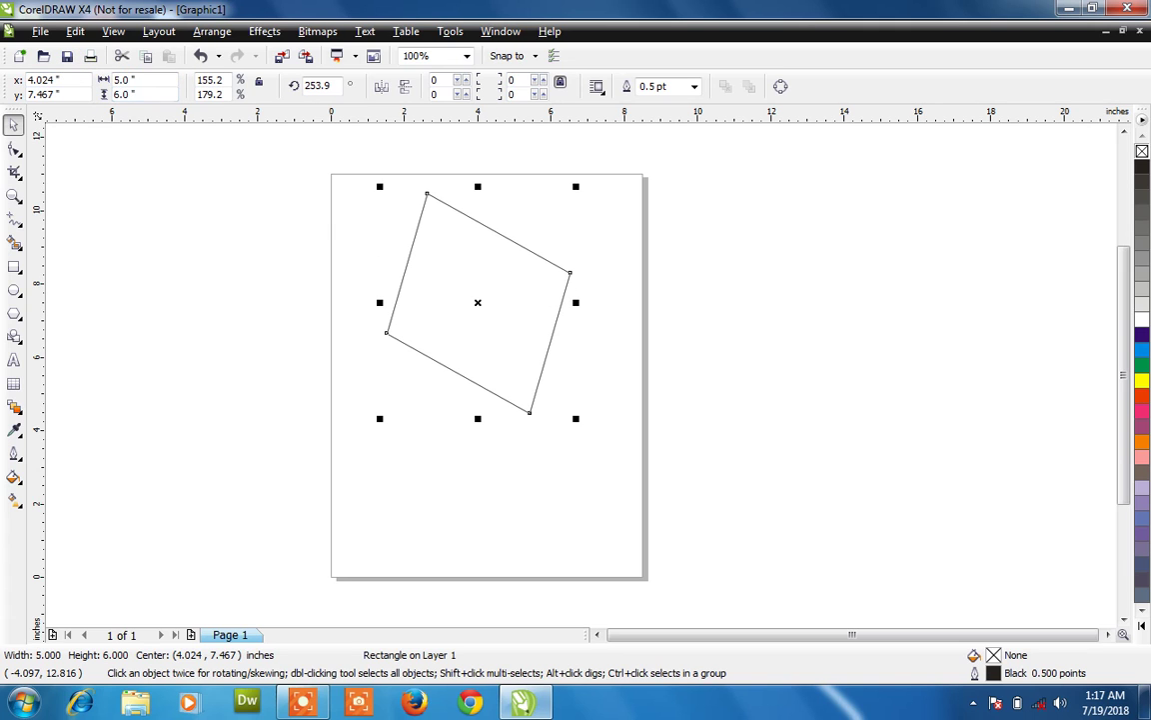
pyautogui.moveTo(514, 312); pyautogui.dragTo(511, 381)
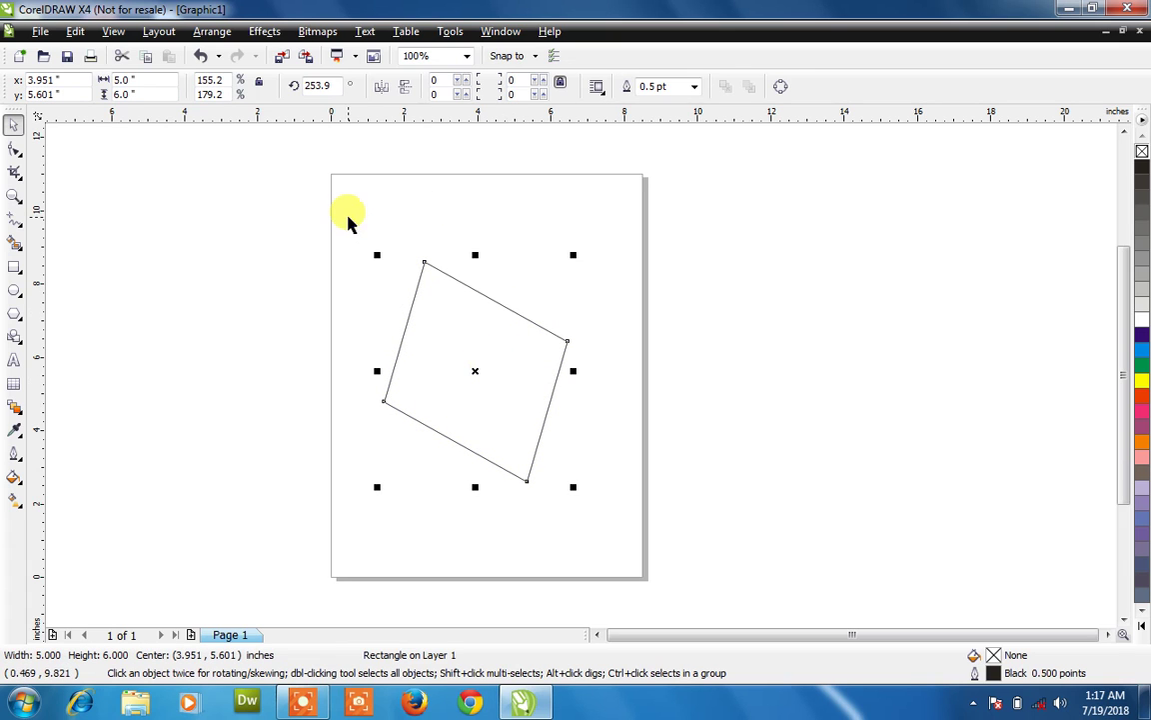
# - Set the shape's horizontal scale factor to 270%, and stretch its lower side downward to a height of about 7.05 inches
pyautogui.click(222, 79)
pyautogui.moveTo(221, 79); pyautogui.dragTo(183, 86)
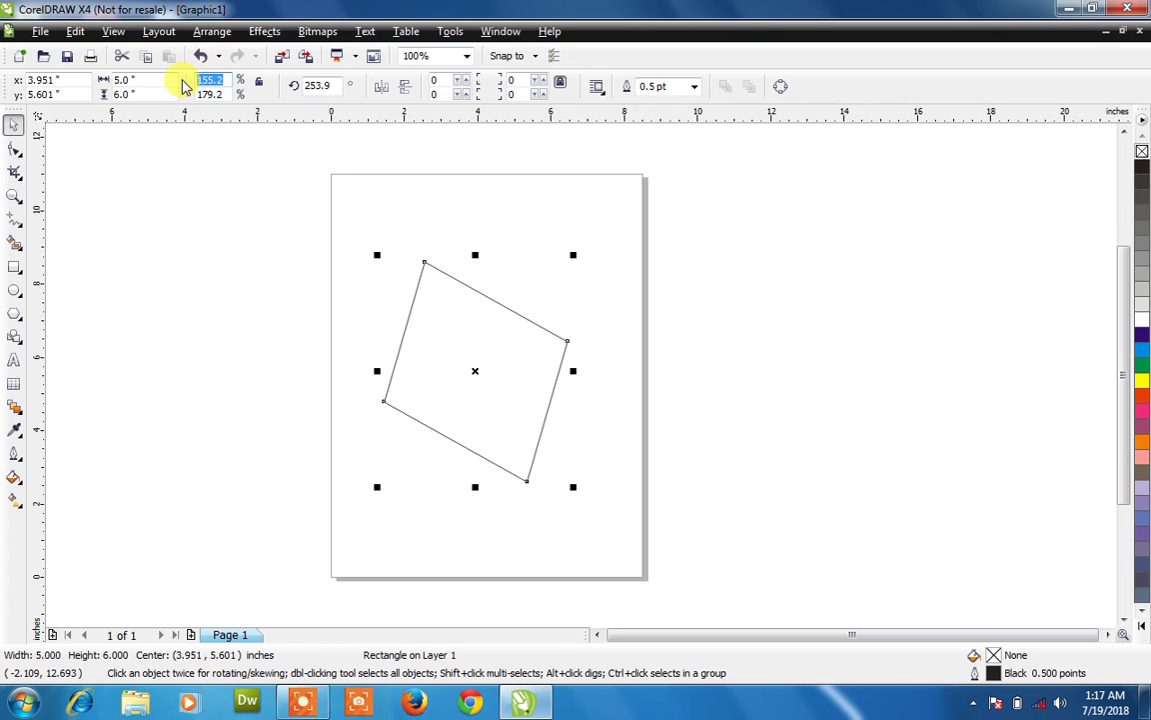
pyautogui.write('2')
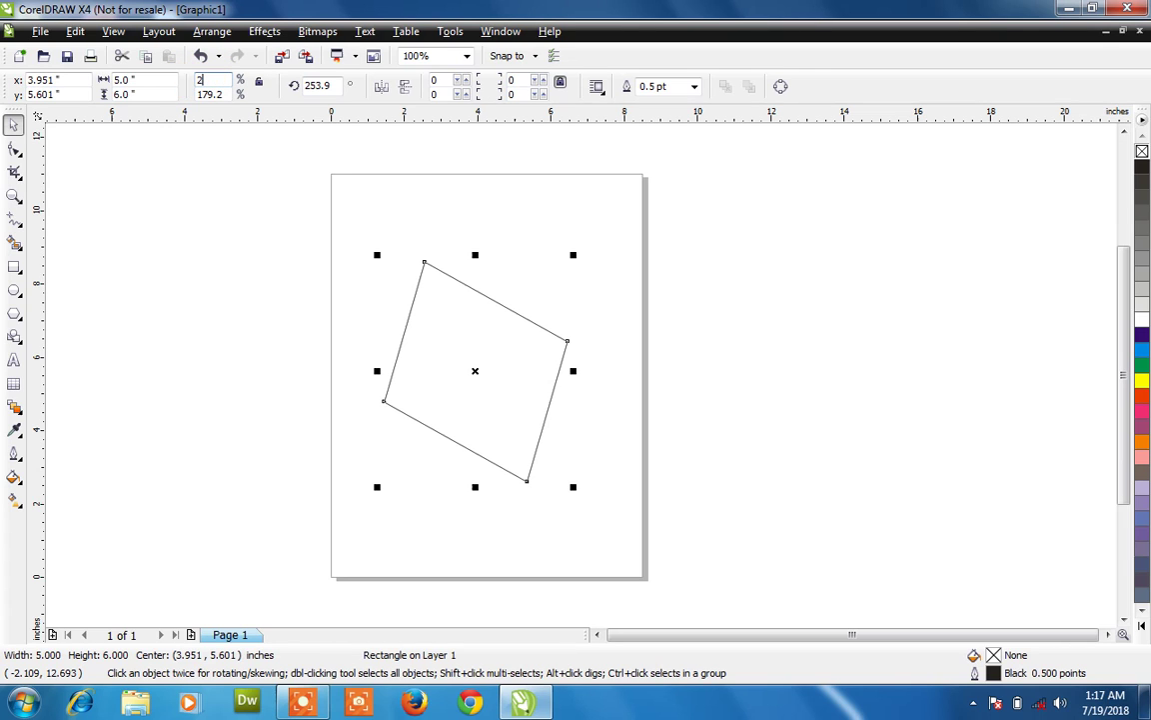
pyautogui.write('70')
pyautogui.press('Return')
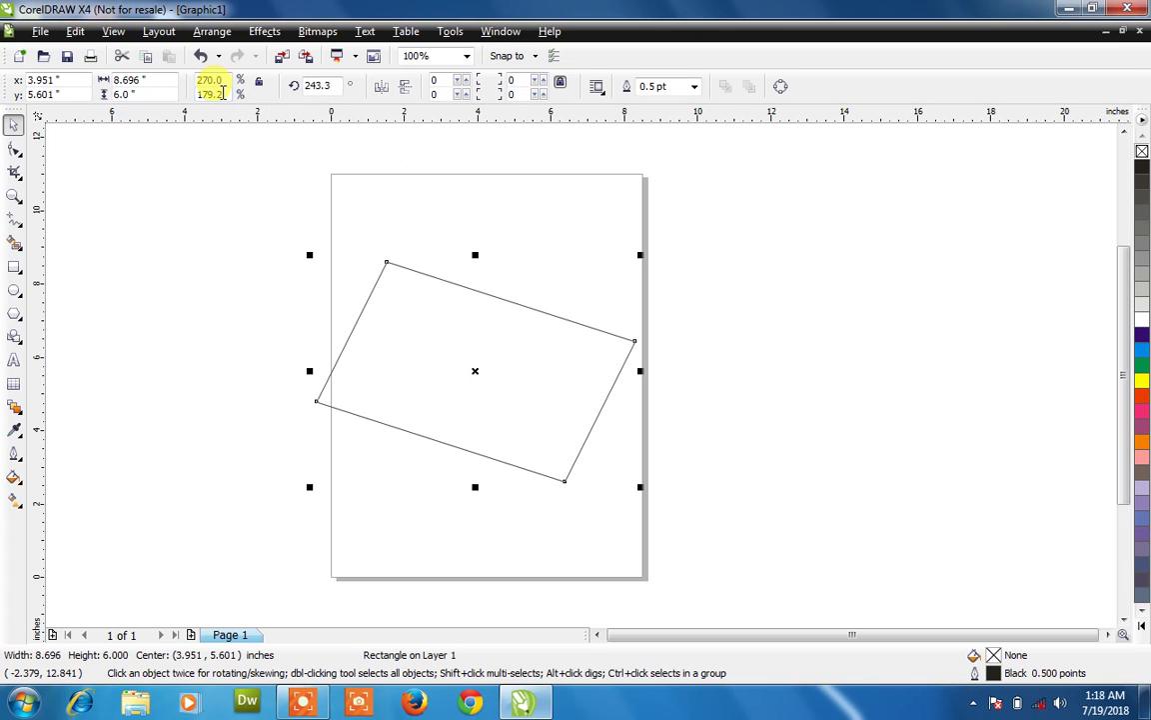
pyautogui.moveTo(474, 488); pyautogui.dragTo(478, 529)
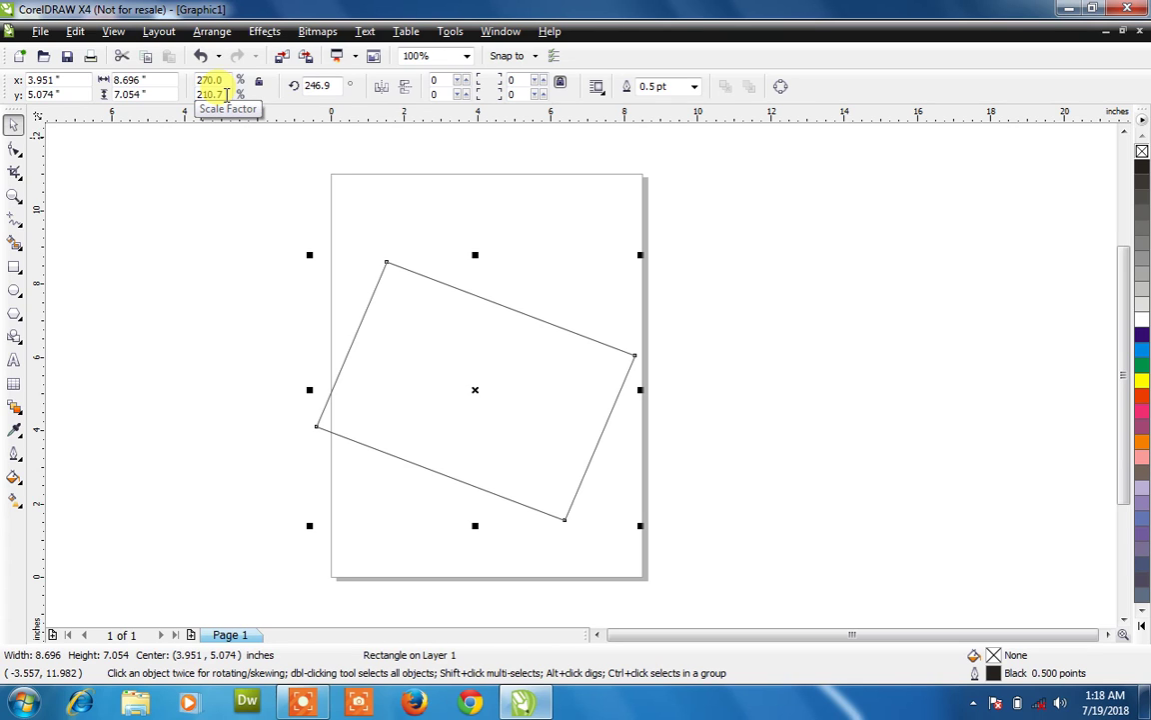
# - Shrink the rectangle proportionally from its two left corners to about 4.06 by 3.29 inches, and undo a trial stretch of its left side
pyautogui.moveTo(309, 525); pyautogui.dragTo(357, 504)
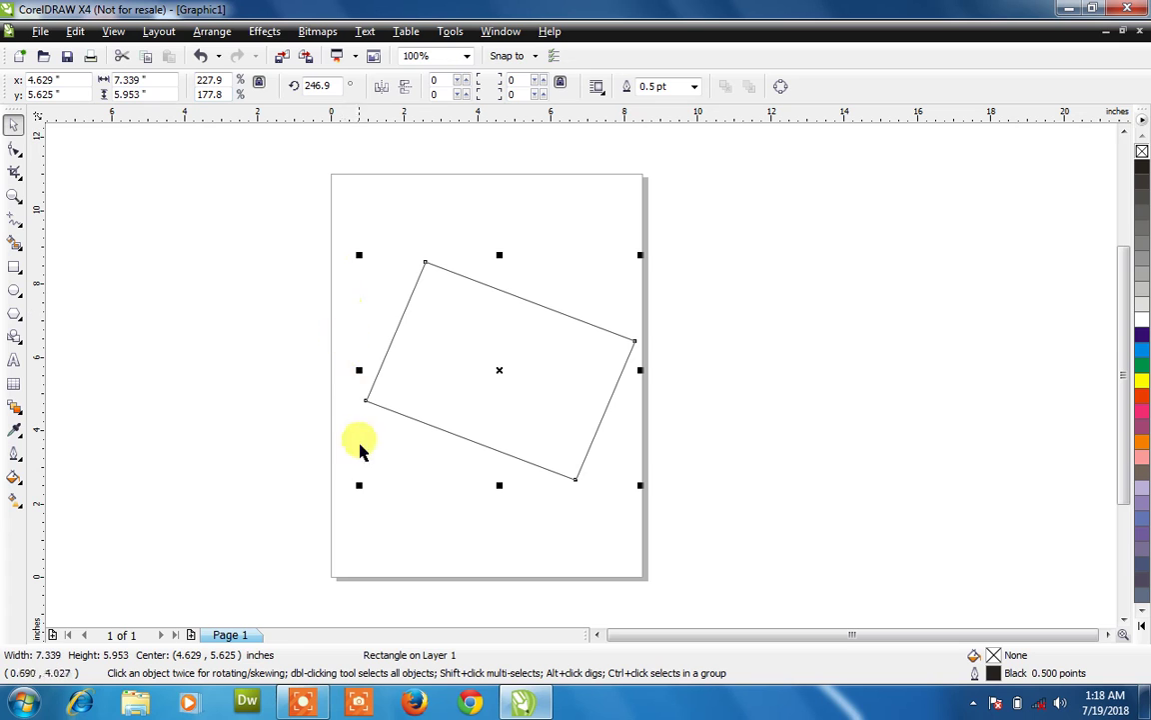
pyautogui.moveTo(359, 254); pyautogui.dragTo(445, 360)
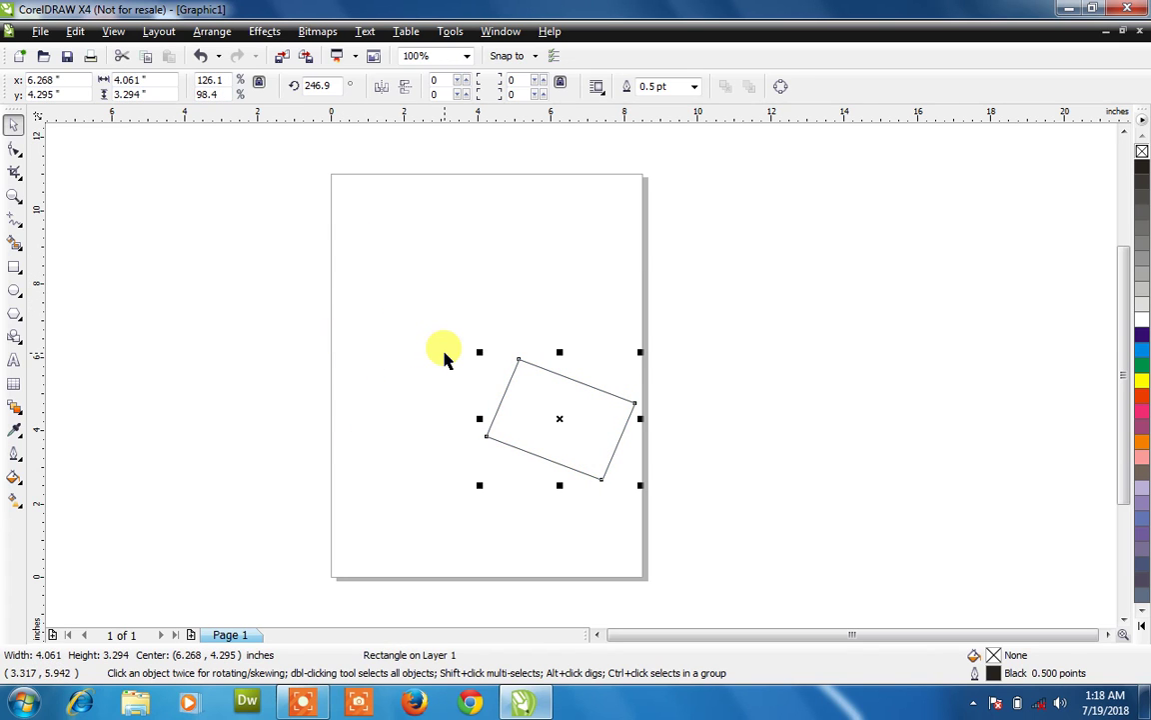
pyautogui.moveTo(480, 419); pyautogui.dragTo(429, 391)
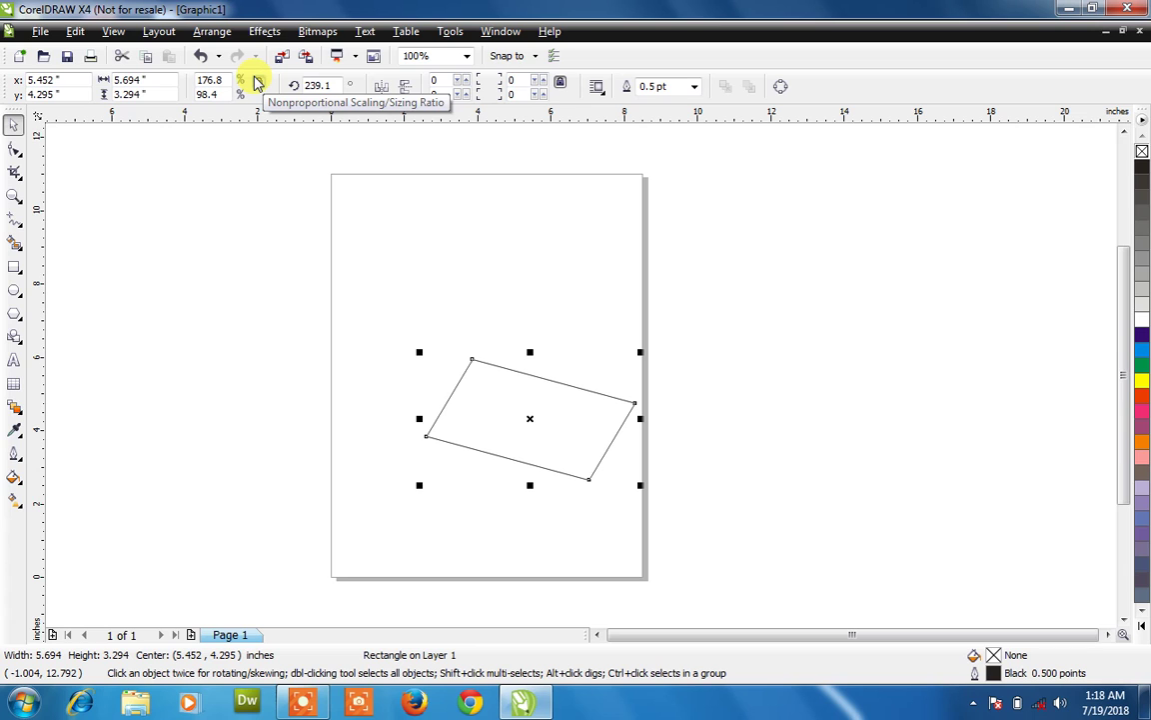
pyautogui.hotkey('ctrl', 'z')
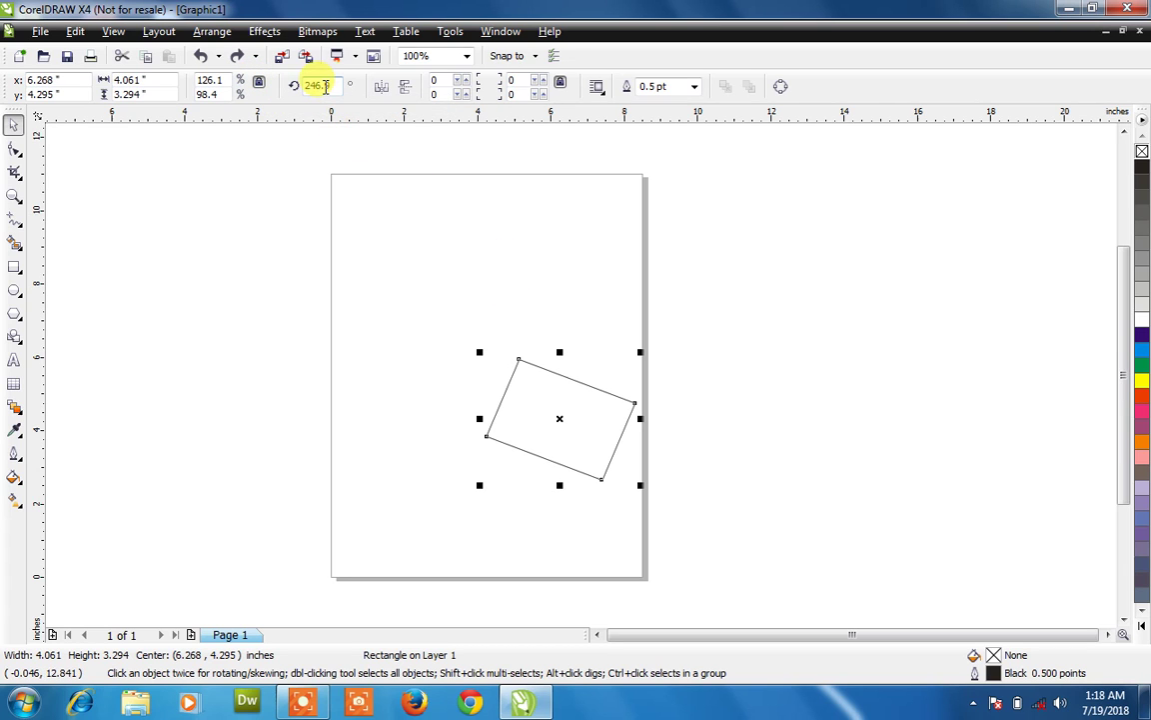
# - Move the rectangle up to about x 3.2, y 7.5 inches, and fill it with red
pyautogui.moveTo(574, 386); pyautogui.dragTo(456, 272)
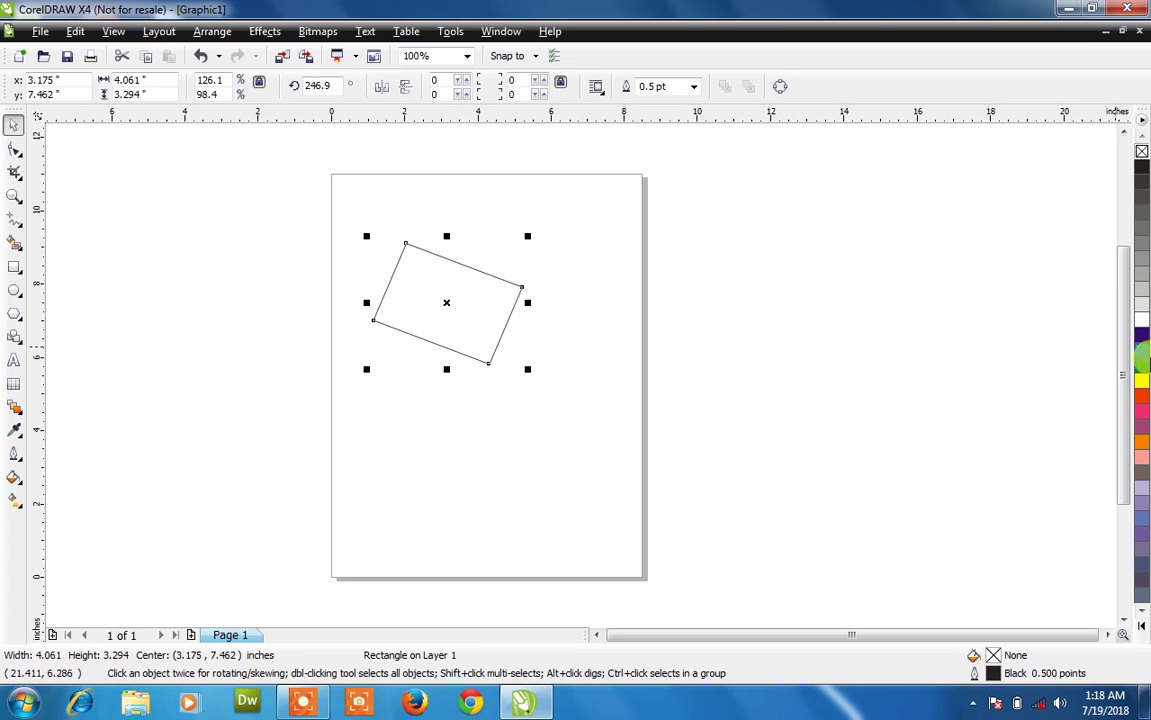
pyautogui.click(1142, 398)
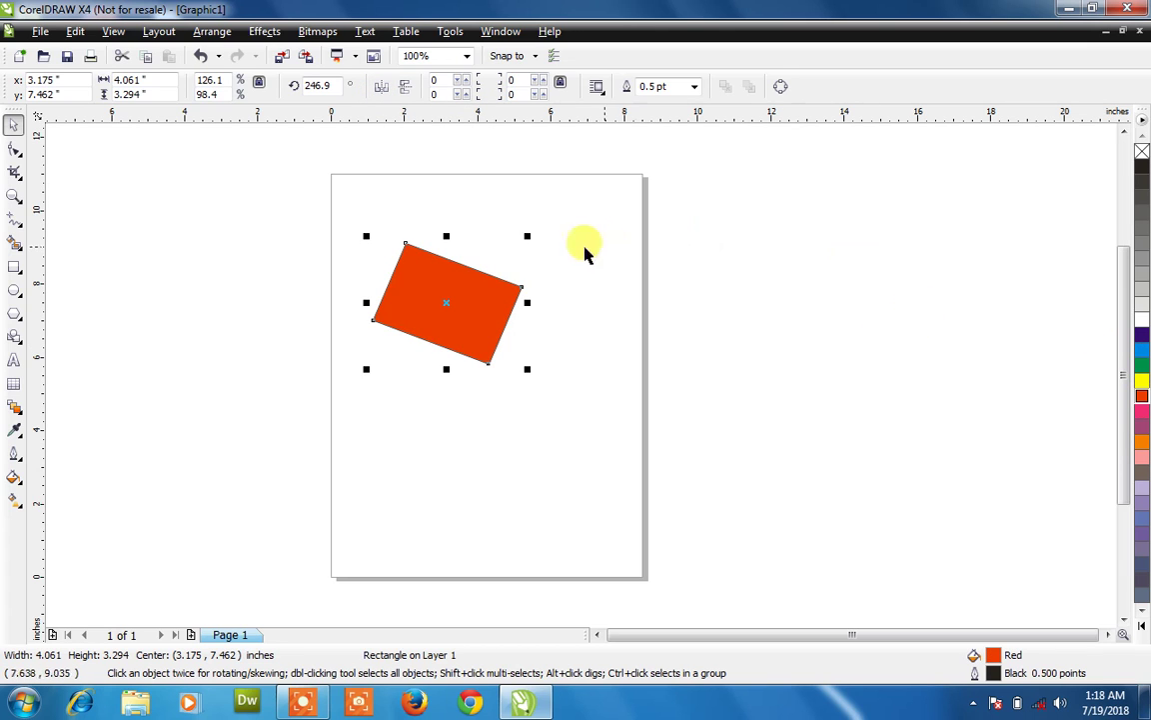
# - Mirror the red rectangle several times horizontally and several times vertically
pyautogui.click(382, 88)
pyautogui.click(381, 88)
pyautogui.click(382, 88)
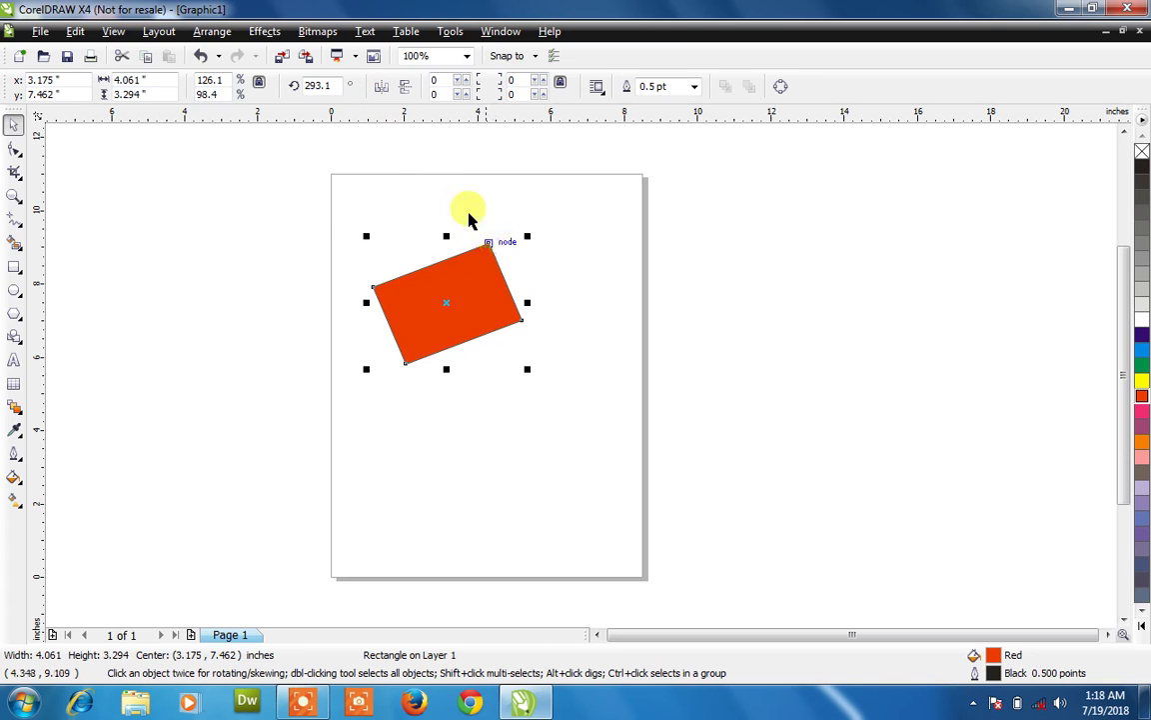
pyautogui.click(407, 90)
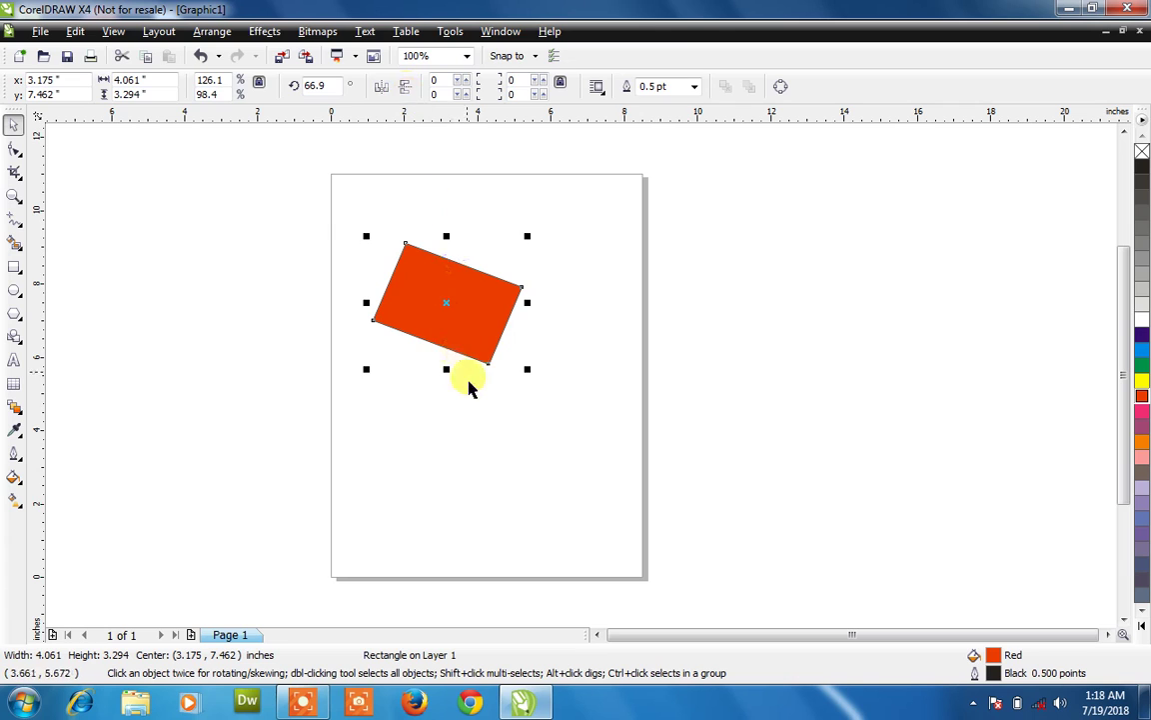
pyautogui.click(405, 89)
pyautogui.click(404, 89)
# - Flip the rectangle downward over its lower side to about 3.24 inches high, and mirror it twice more horizontally and vertically
pyautogui.moveTo(445, 236); pyautogui.dragTo(474, 483)
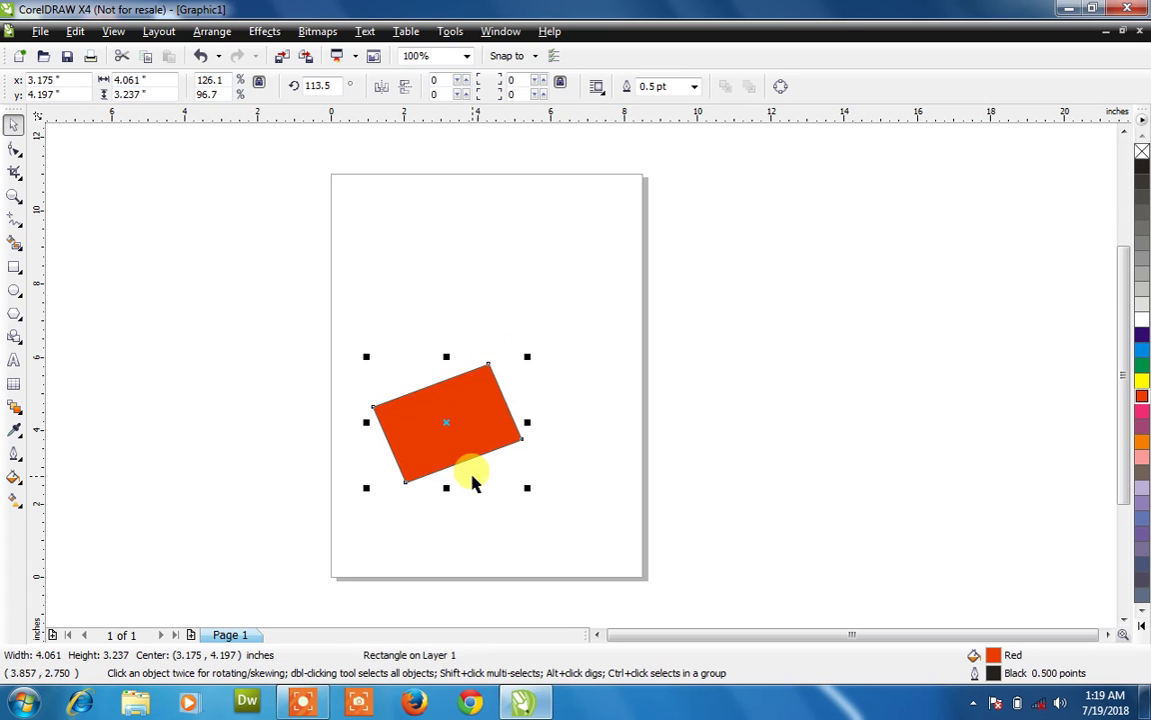
pyautogui.click(381, 86)
pyautogui.click(405, 89)
pyautogui.click(381, 86)
pyautogui.click(406, 89)
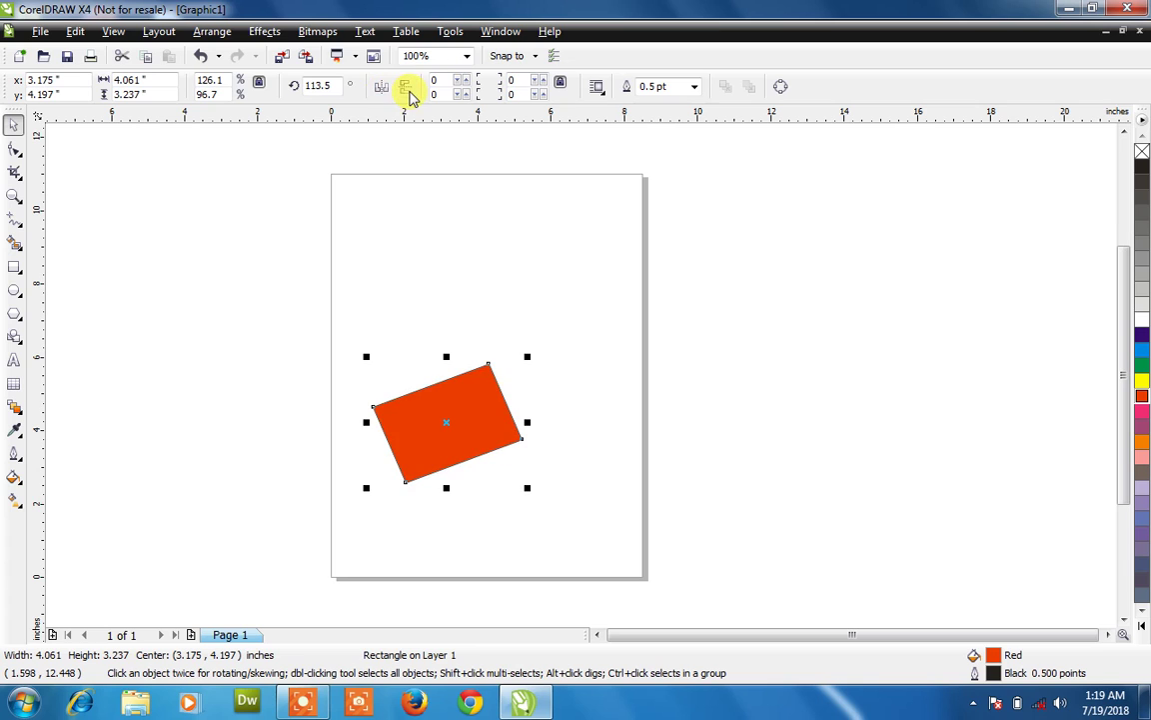
# - Increase the roundness of all four rectangle corners to 4
pyautogui.click(461, 80)
pyautogui.click(460, 80)
pyautogui.click(461, 80)
pyautogui.click(460, 80)
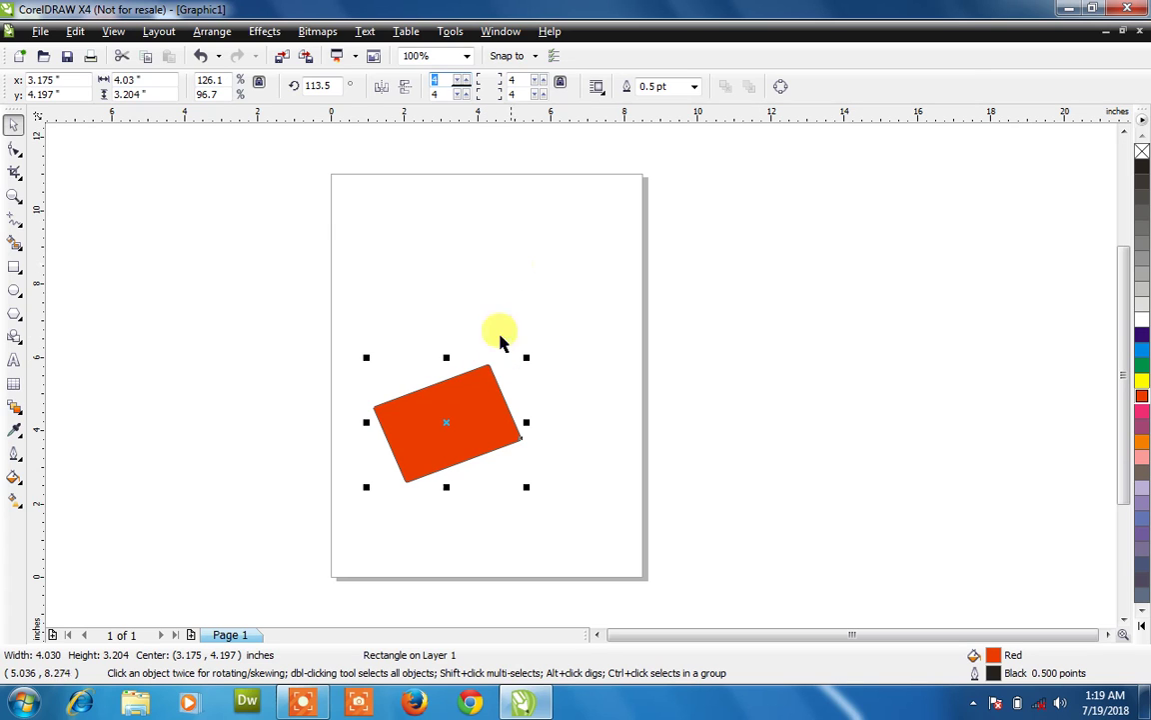
pyautogui.click(491, 397)
pyautogui.press('Escape')
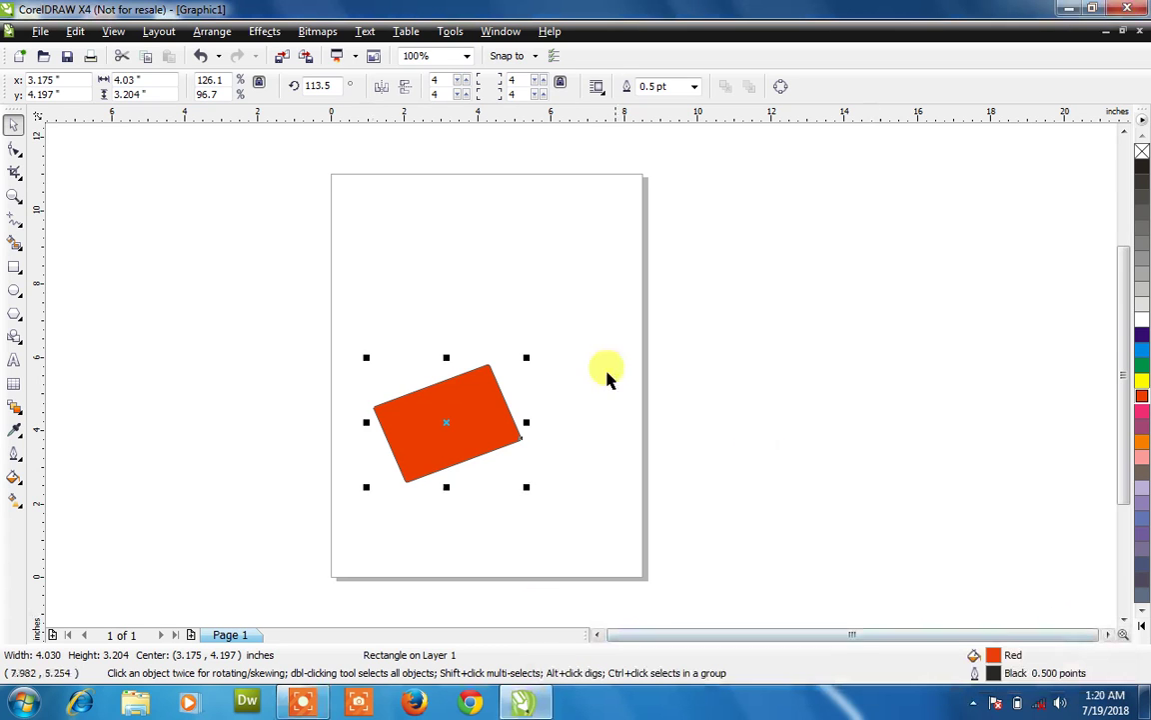
# - Make the rectangle's corners sharp again by setting their roundness to 0, checking a corner up close
pyautogui.scroll(8, 496, 442)
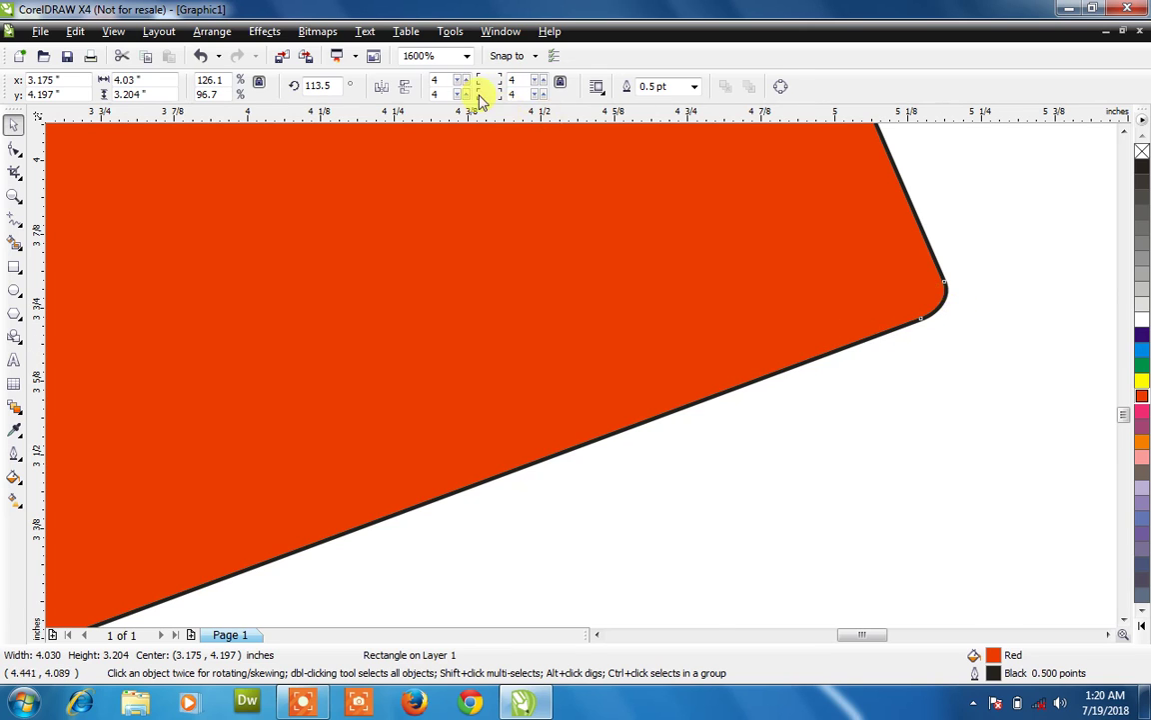
pyautogui.click(434, 80)
pyautogui.write('0')
pyautogui.press('Return')
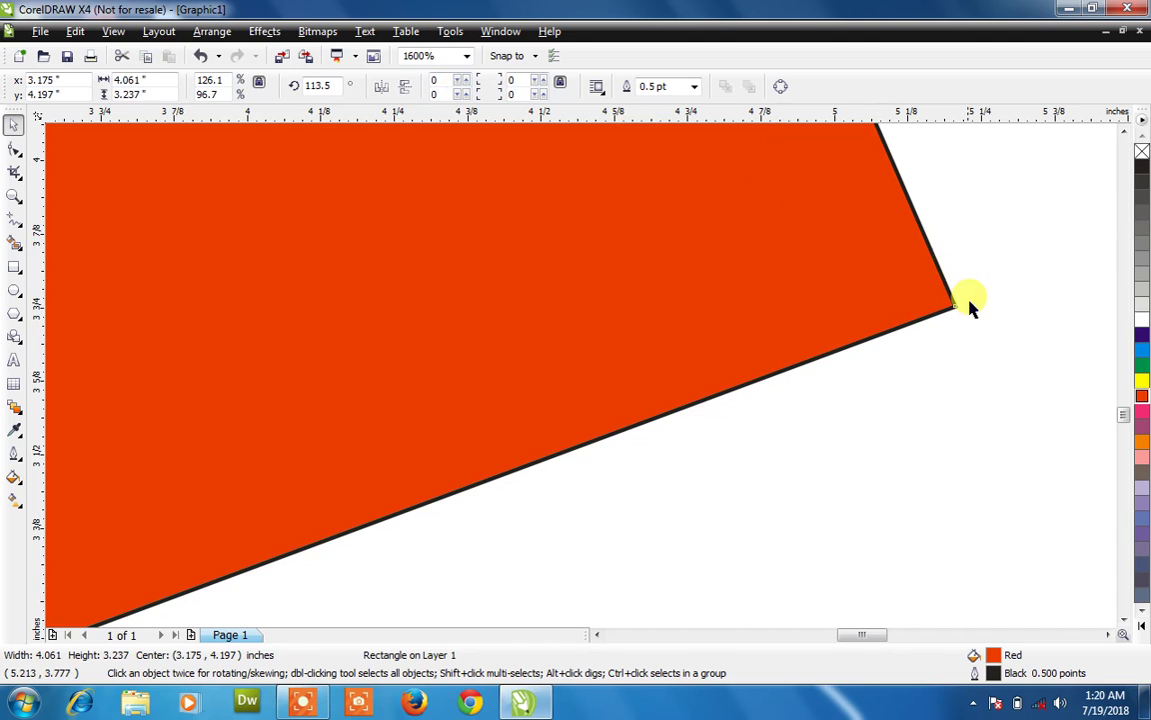
# - Set the roundness of all four corners to 9, inspect the result, and deselect the rectangle
pyautogui.click(432, 81)
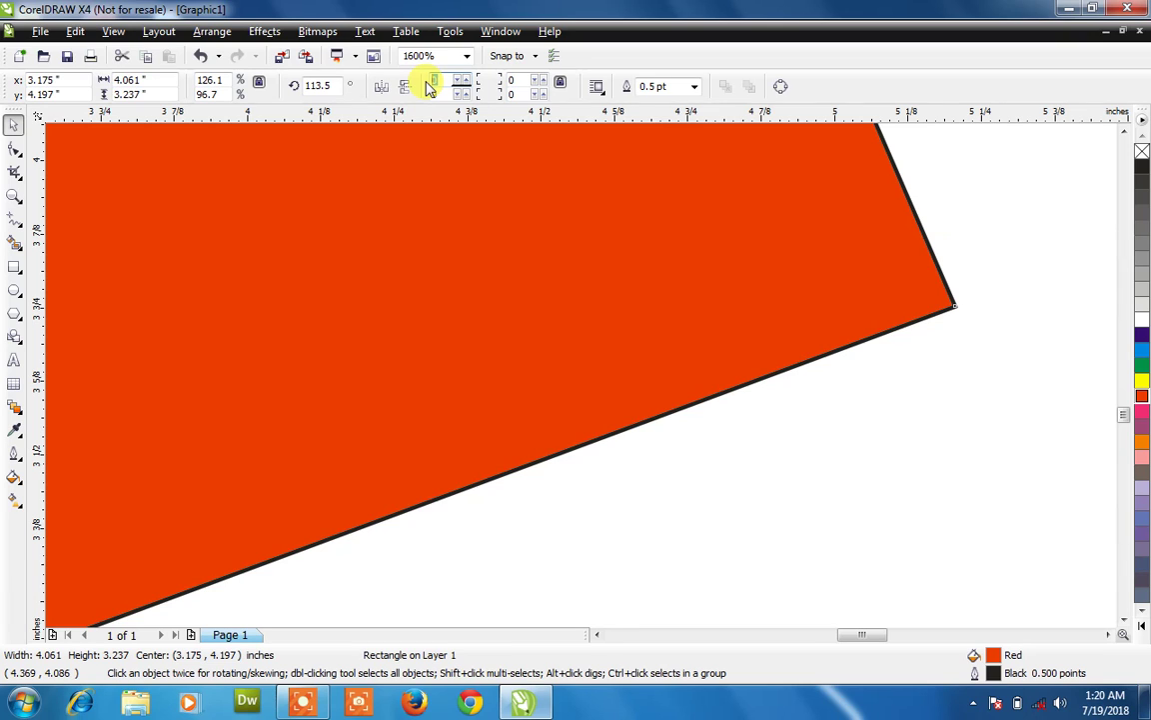
pyautogui.write('9')
pyautogui.press('Return')
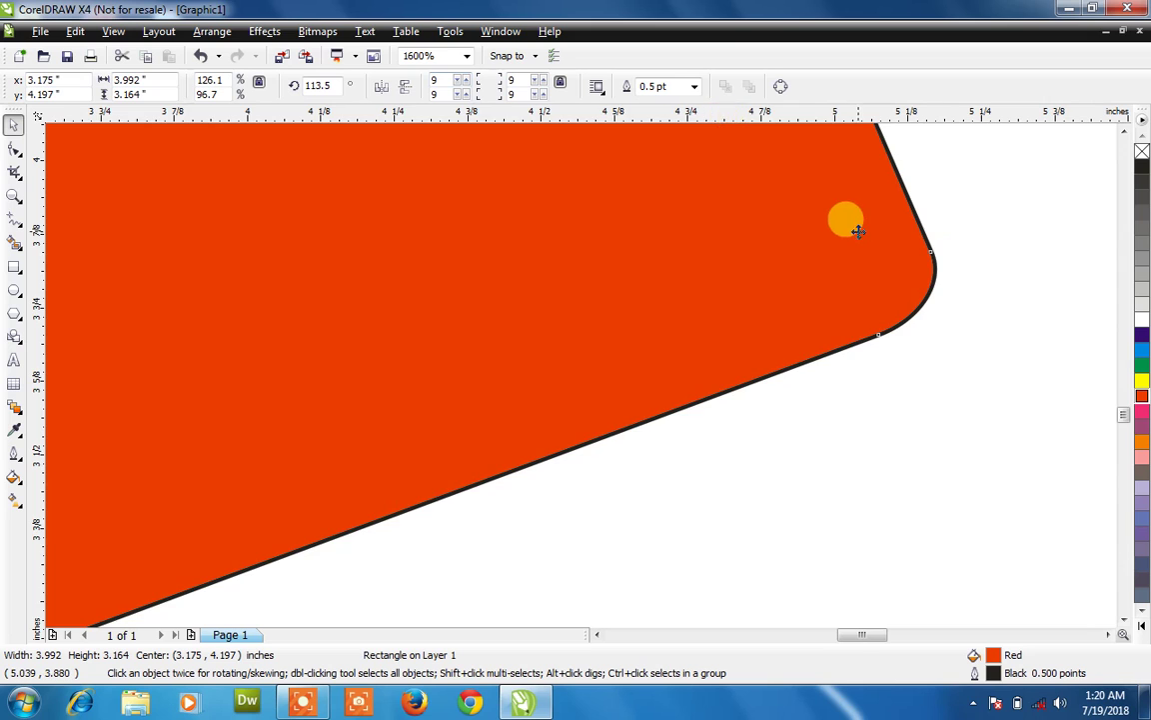
pyautogui.scroll(-5, 577, 372)
pyautogui.scroll(4, 582, 380)
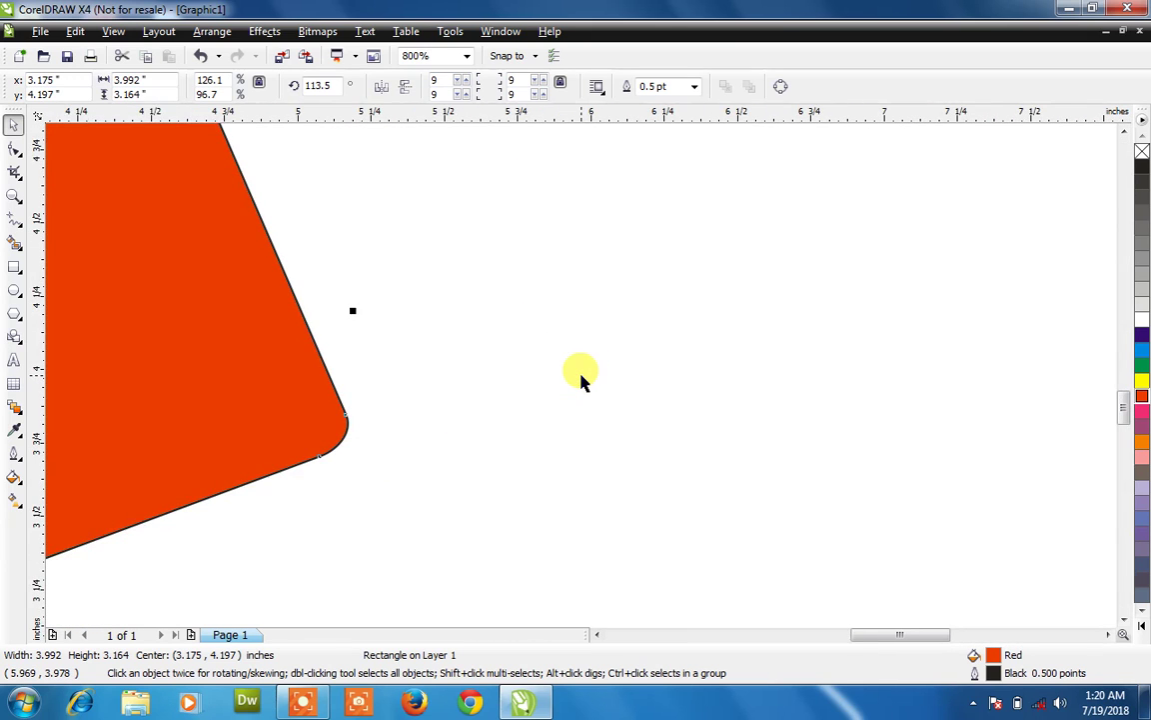
pyautogui.scroll(-3, 581, 380)
pyautogui.click(579, 250)
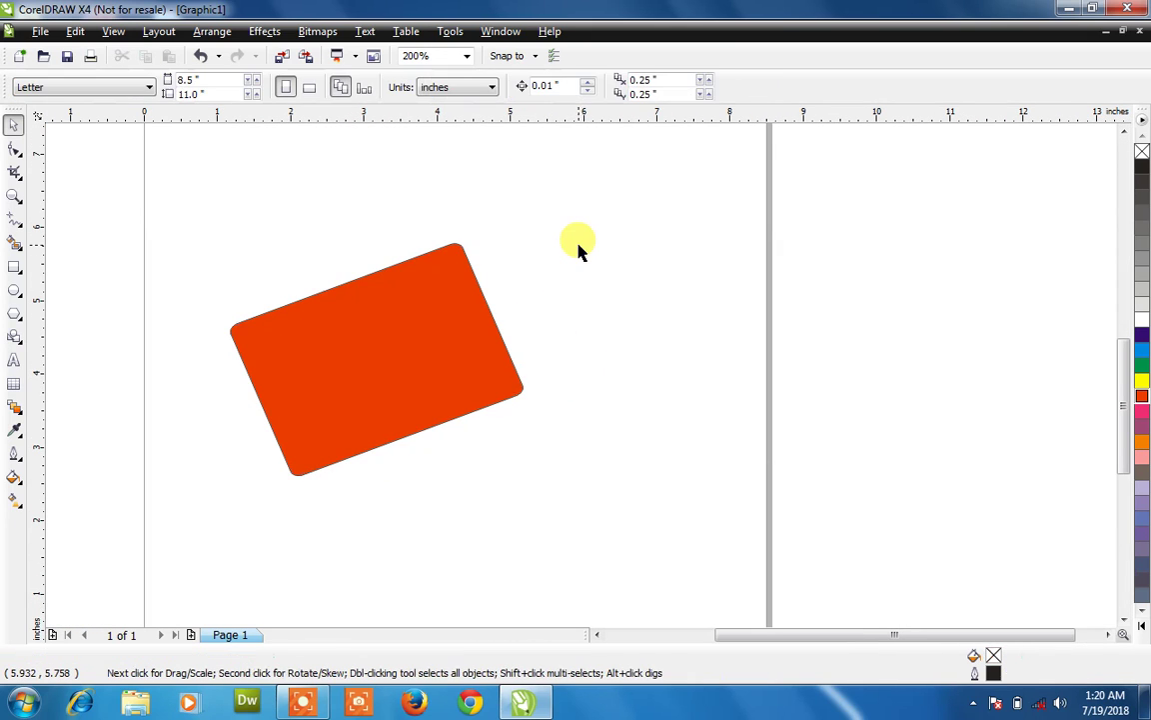
# - Set the roundness of all the rectangle's corners to 50, and unlink the corners so each can be rounded separately
pyautogui.click(437, 292)
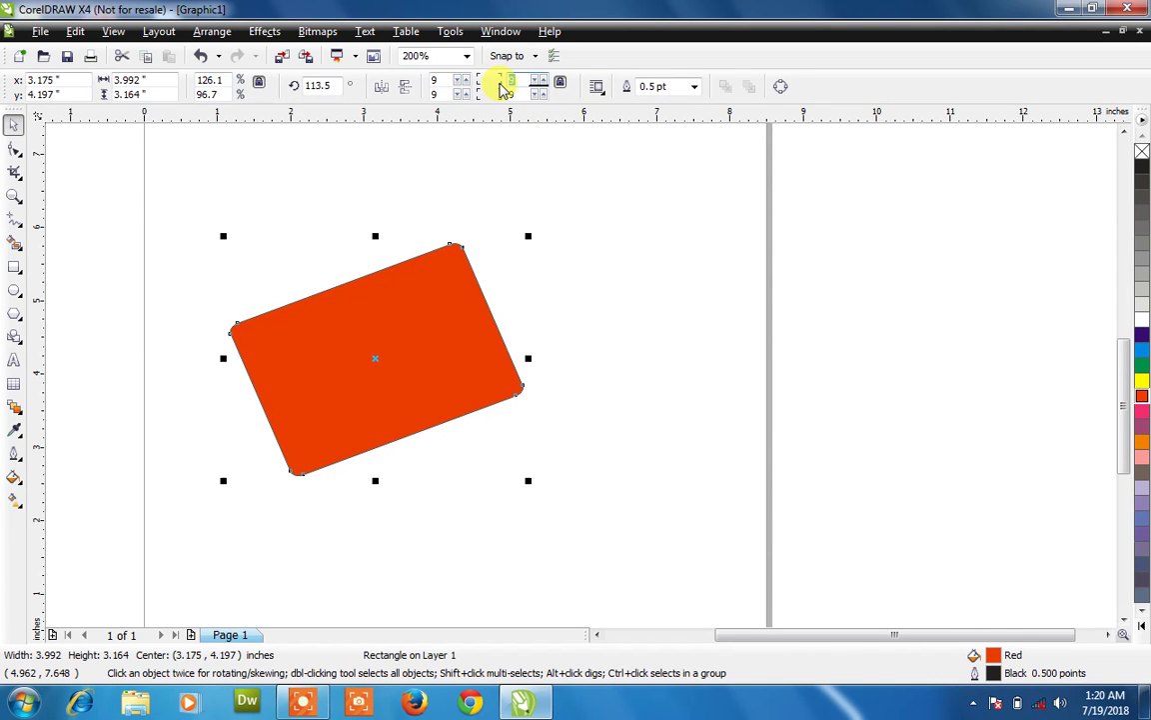
pyautogui.click(508, 82)
pyautogui.press('Return')
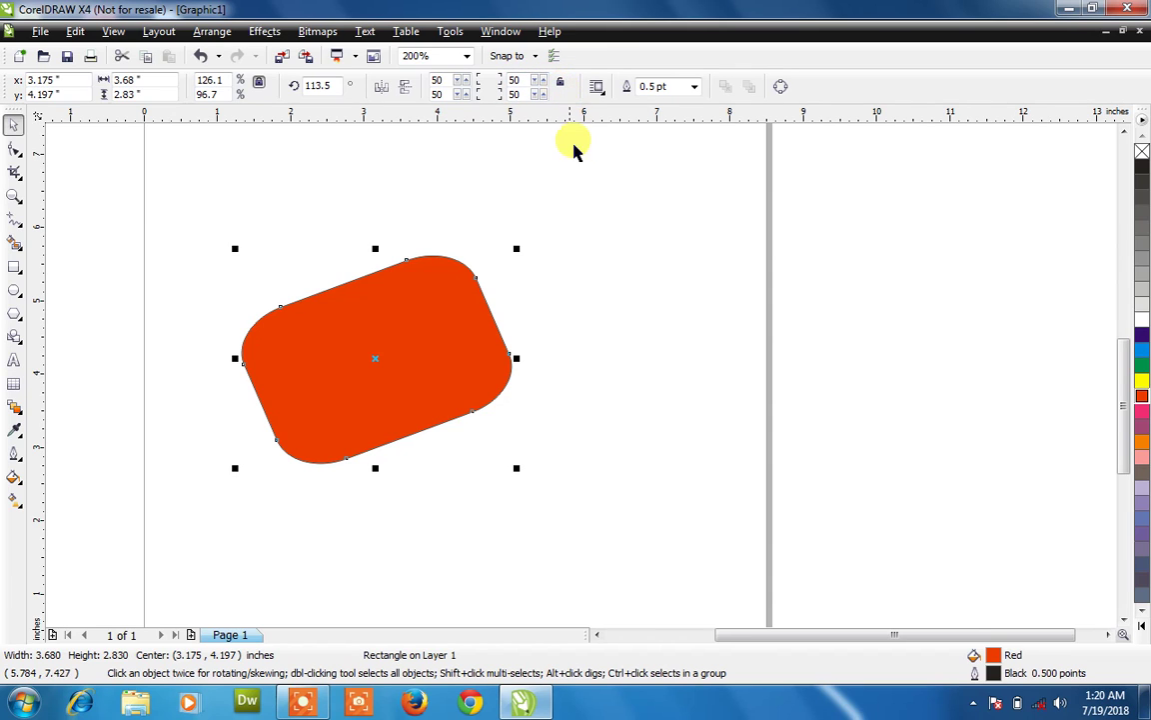
# - Square off the rectangle's lowest corner with a roundness of 0, and set the other three corners to 7
pyautogui.doubleClick(437, 92)
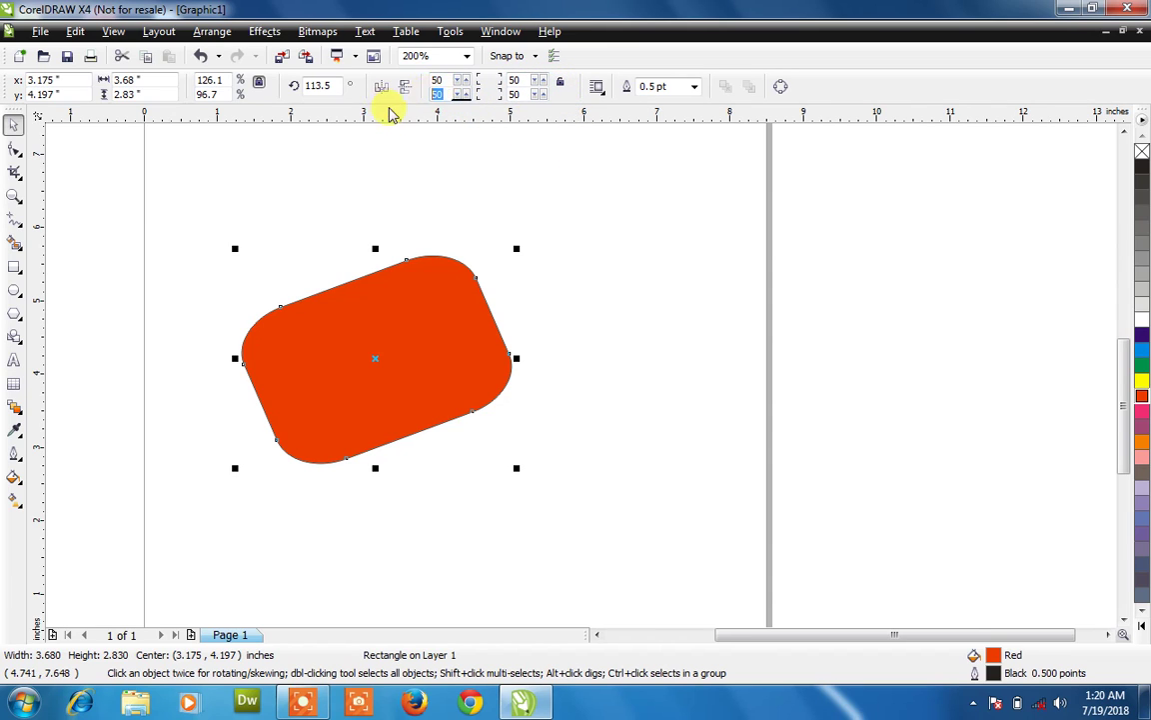
pyautogui.write('0')
pyautogui.press('Return')
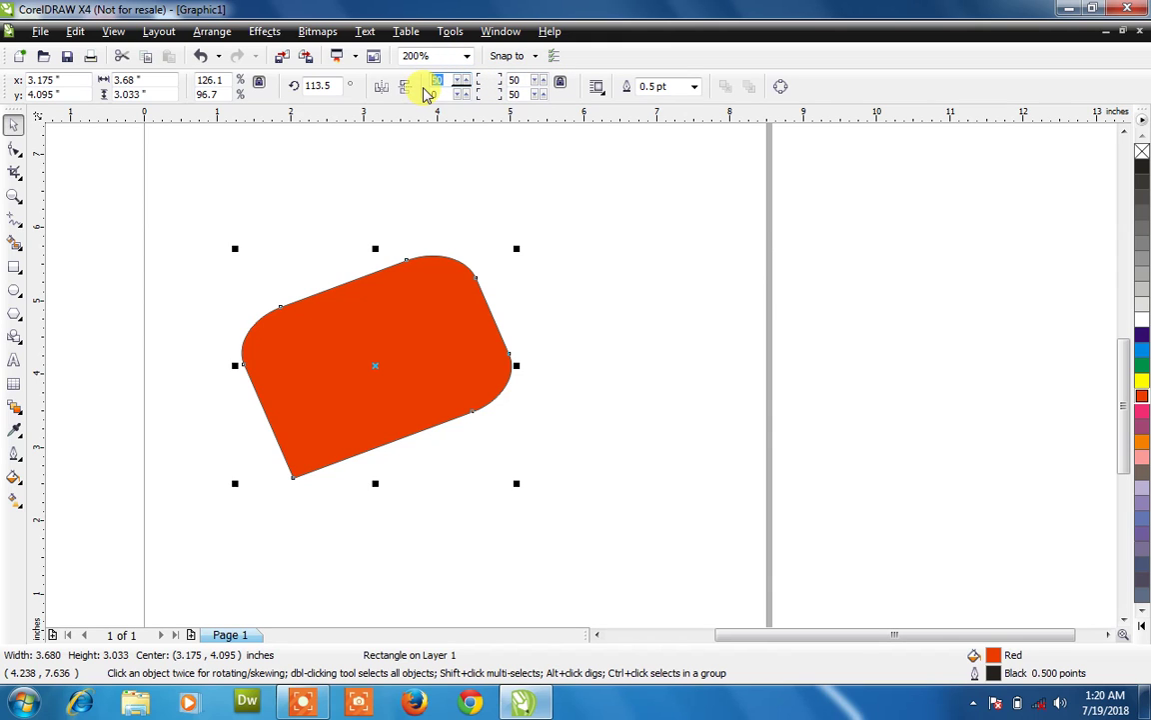
pyautogui.click(603, 248)
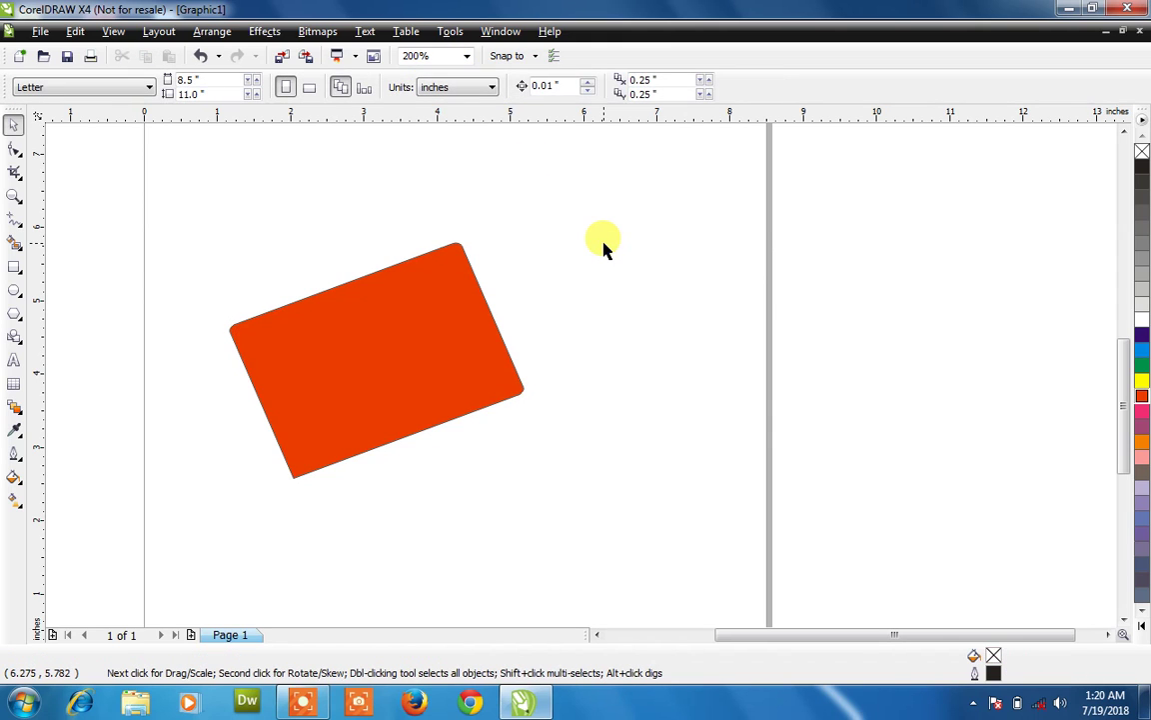
pyautogui.click(430, 327)
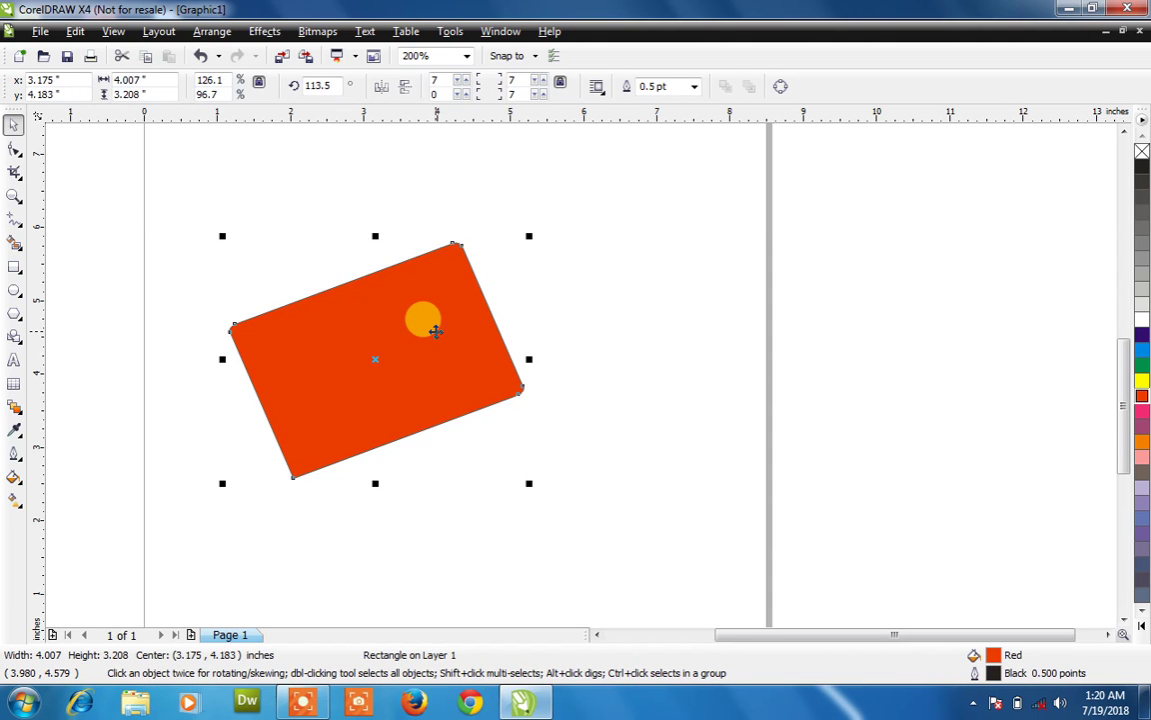
# - Try outline widths of 10 pt and 36 pt on the rectangle, and settle on 12 pt
pyautogui.click(697, 86)
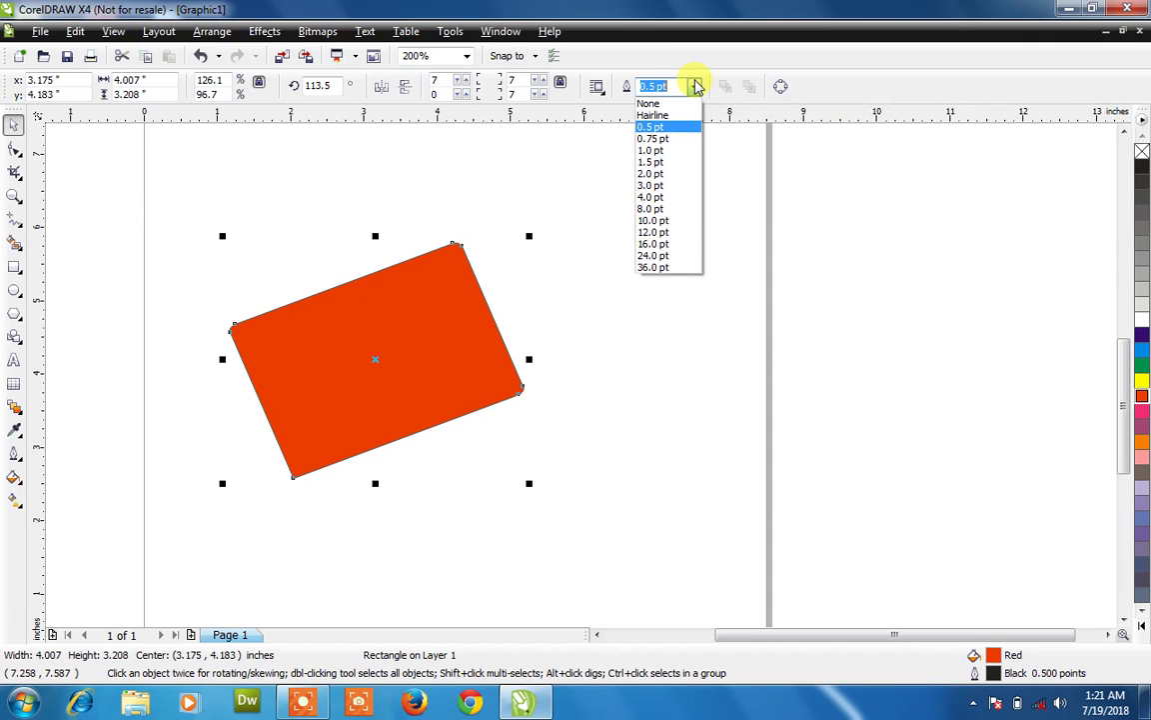
pyautogui.click(680, 221)
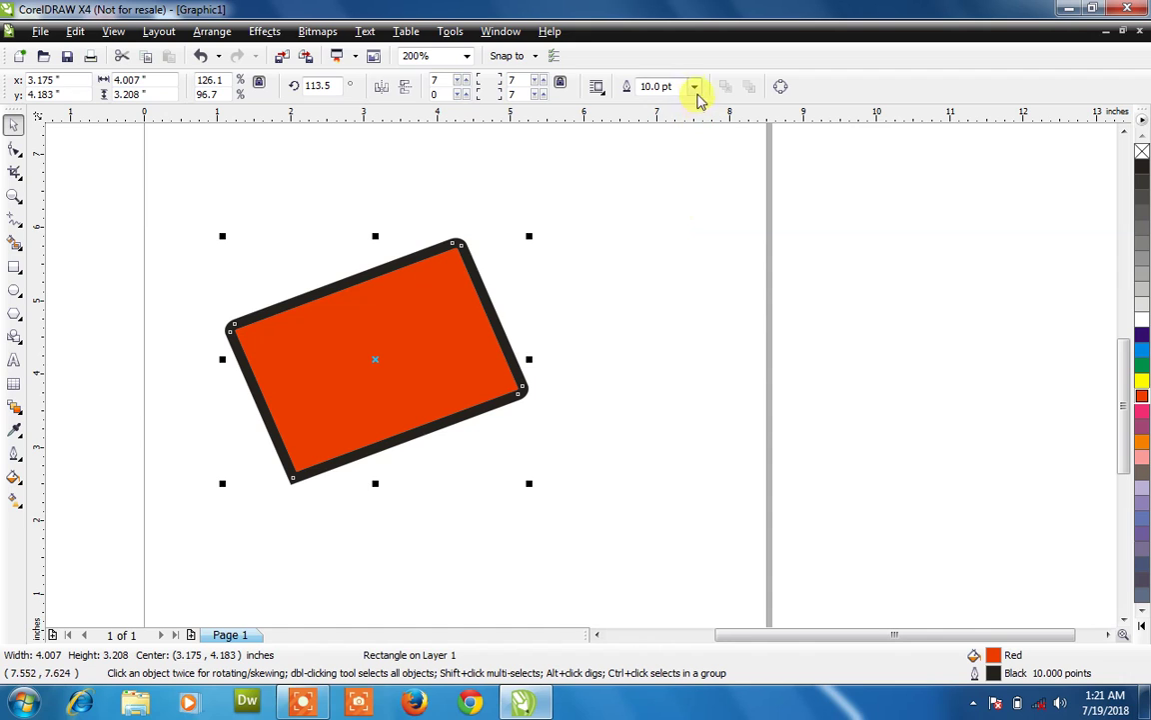
pyautogui.click(695, 86)
pyautogui.click(671, 266)
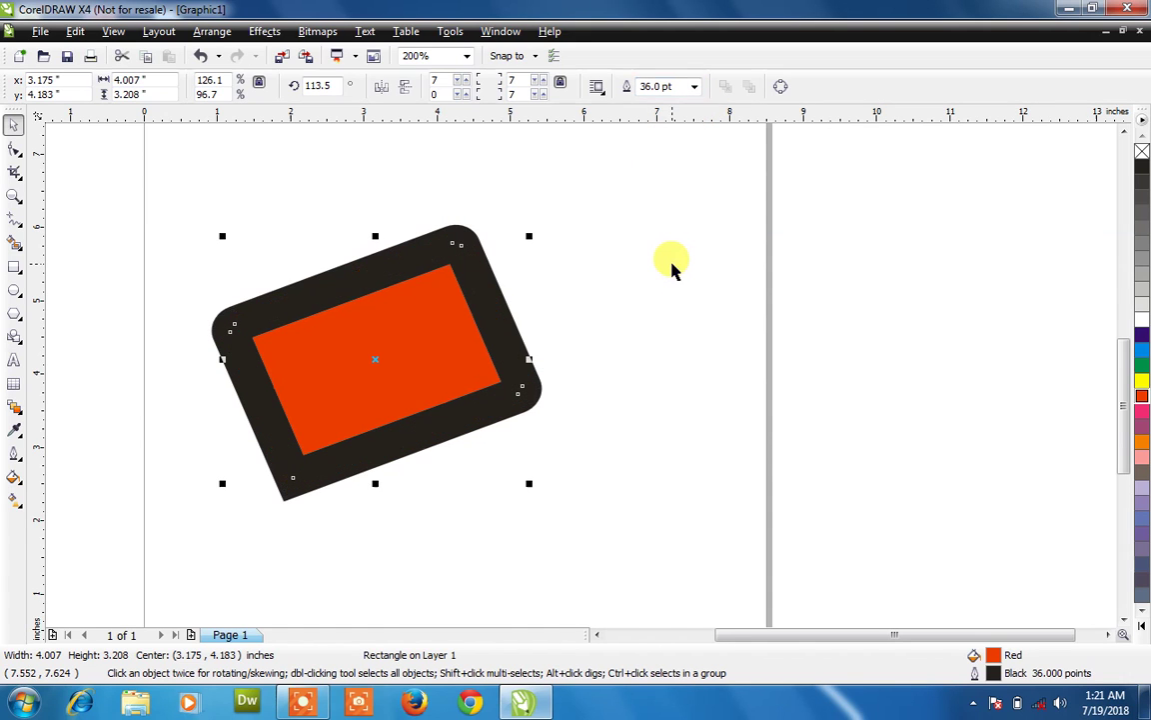
pyautogui.click(694, 86)
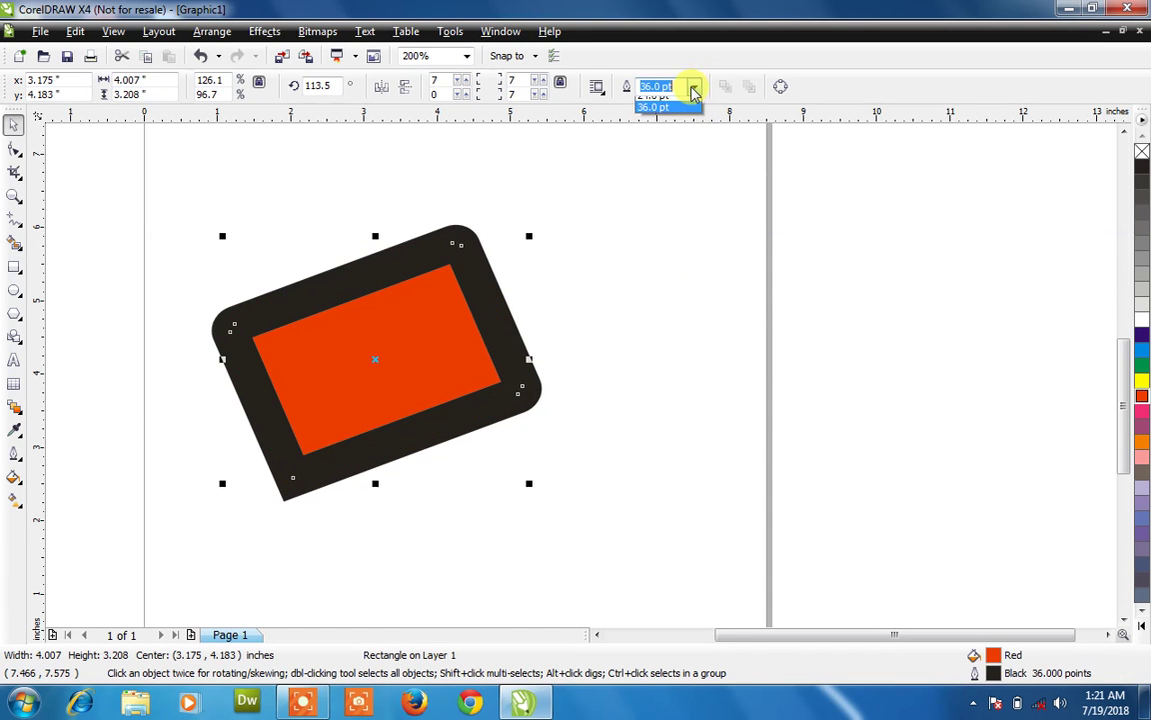
pyautogui.click(674, 232)
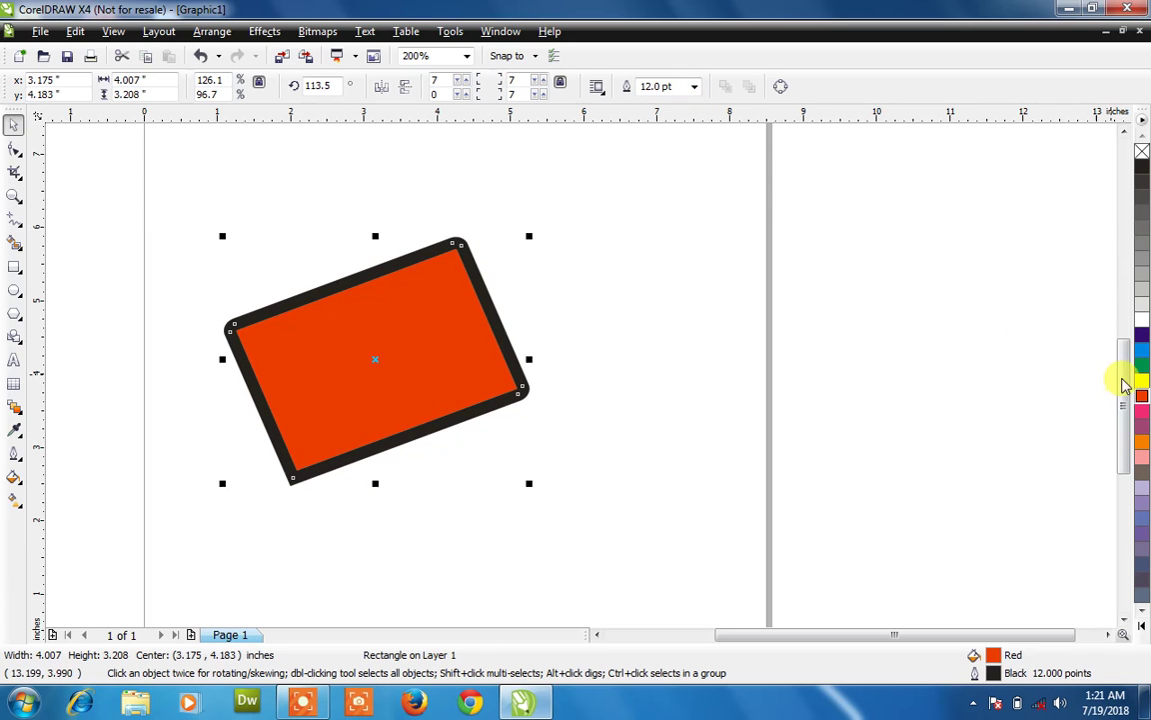
# - Try yellow and blue fills on the rectangle, and settle on a magenta fill
pyautogui.click(1140, 382)
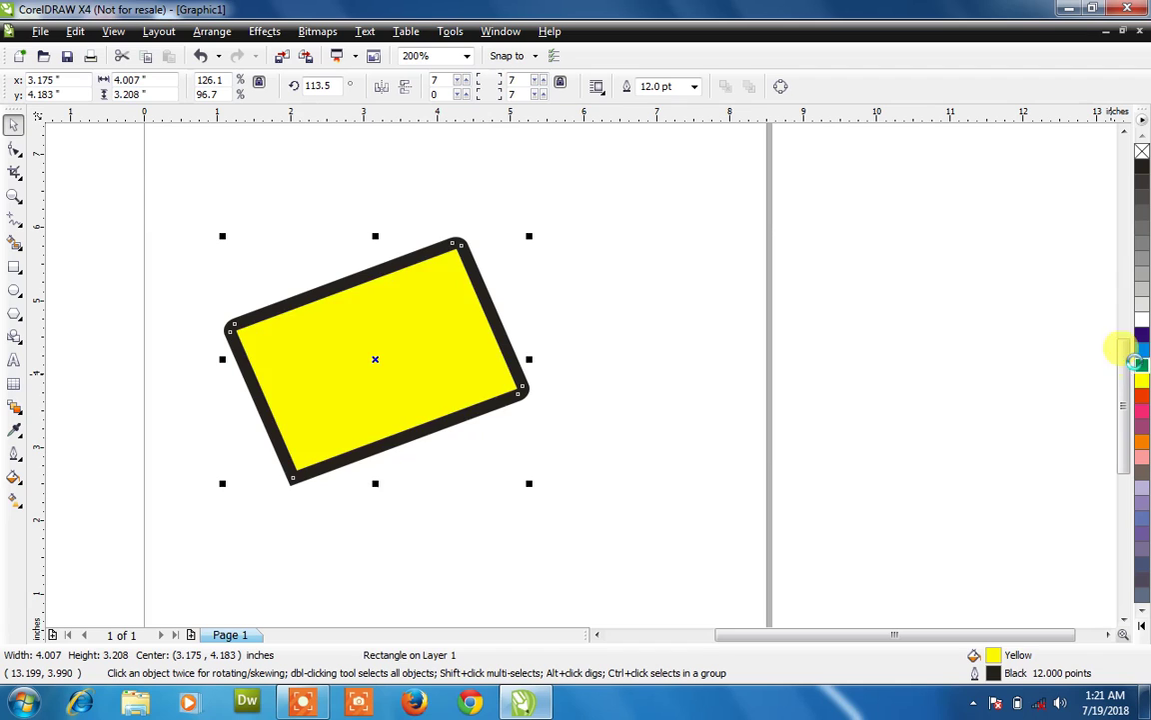
pyautogui.click(1141, 354)
pyautogui.click(1141, 346)
pyautogui.click(1141, 337)
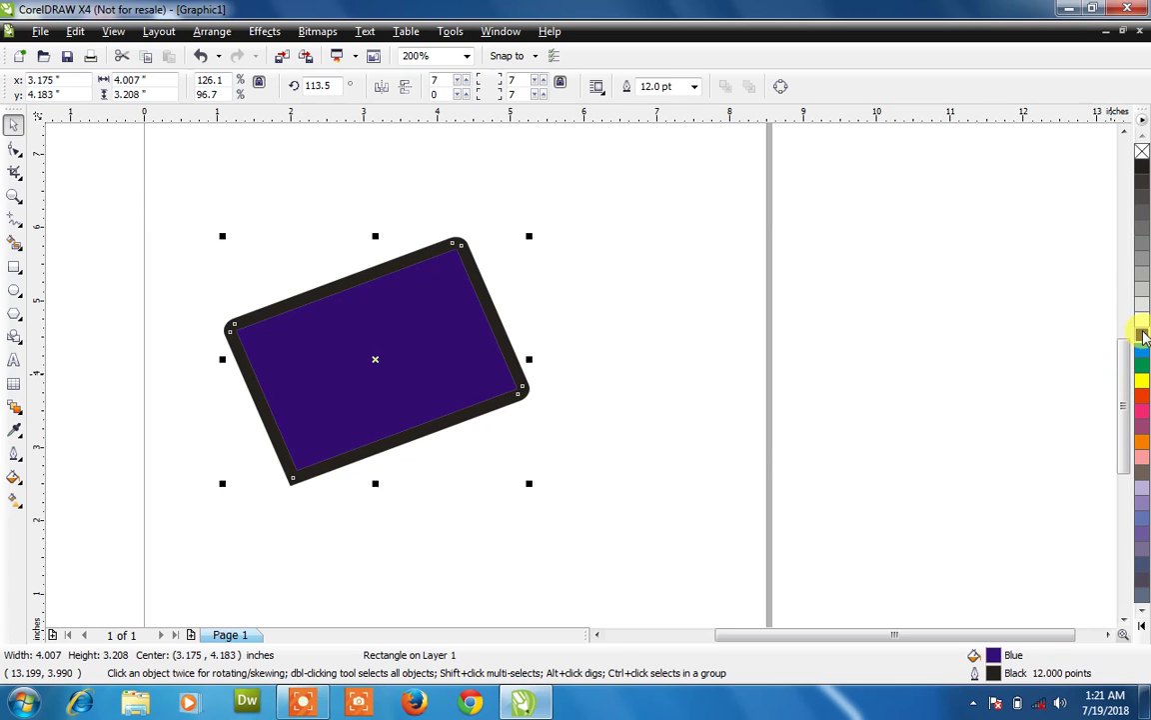
pyautogui.click(1142, 410)
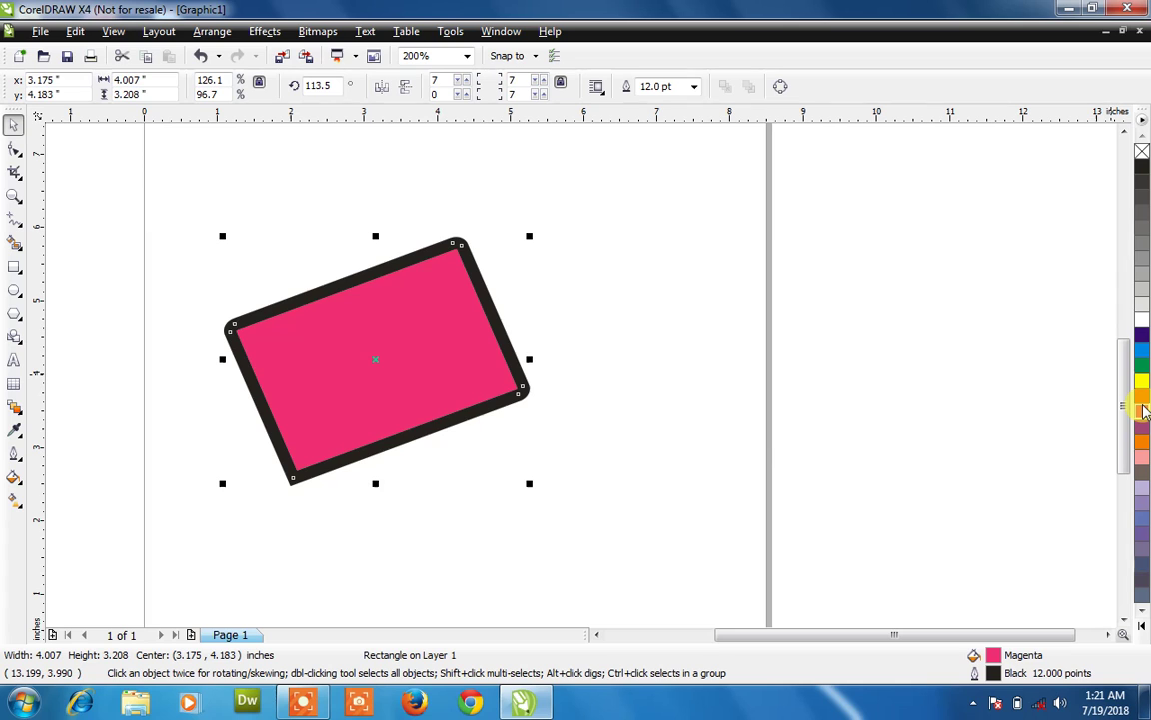
# - Try yellow, red and other outline colors on the rectangle, and settle on a cyan outline
pyautogui.rightClick(1141, 381)
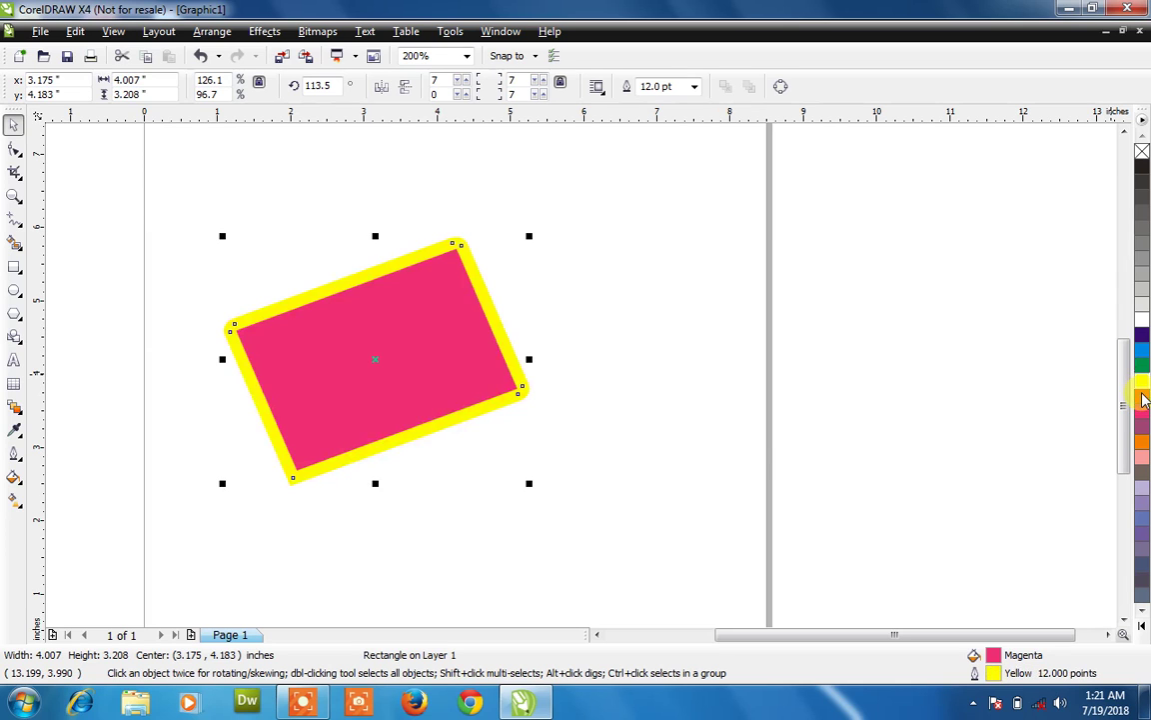
pyautogui.rightClick(1142, 432)
pyautogui.rightClick(1143, 455)
pyautogui.rightClick(1142, 490)
pyautogui.rightClick(1142, 425)
pyautogui.rightClick(1143, 439)
pyautogui.rightClick(1142, 402)
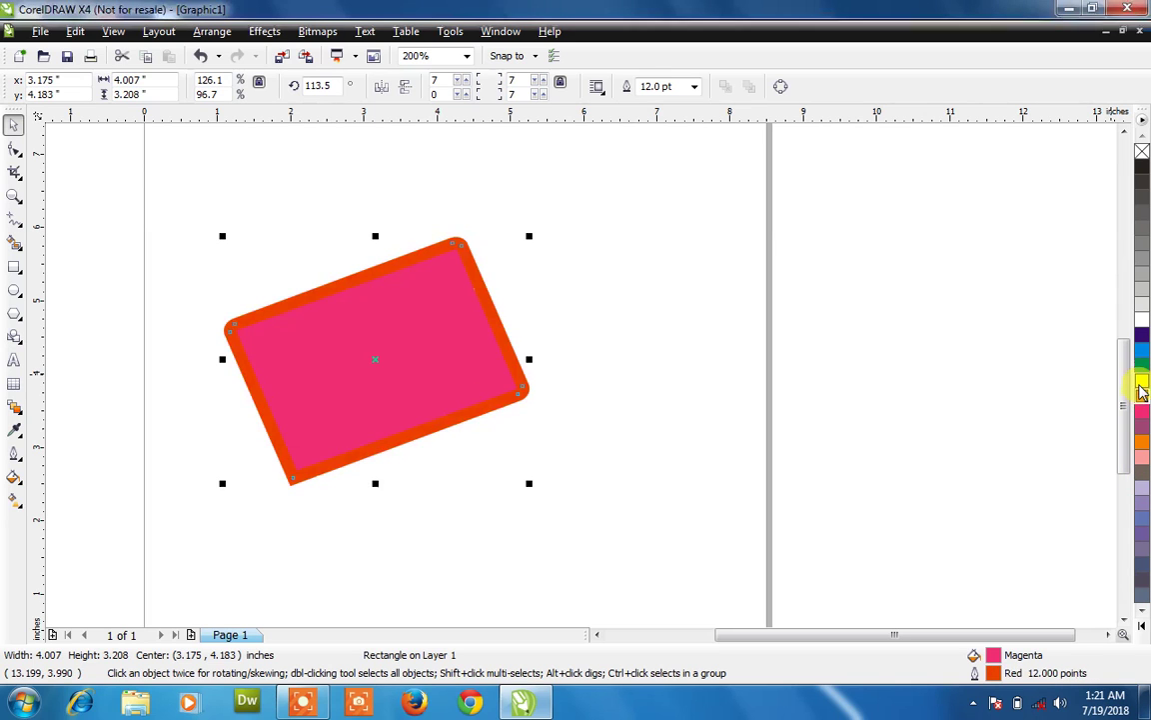
pyautogui.rightClick(1143, 386)
pyautogui.rightClick(1141, 354)
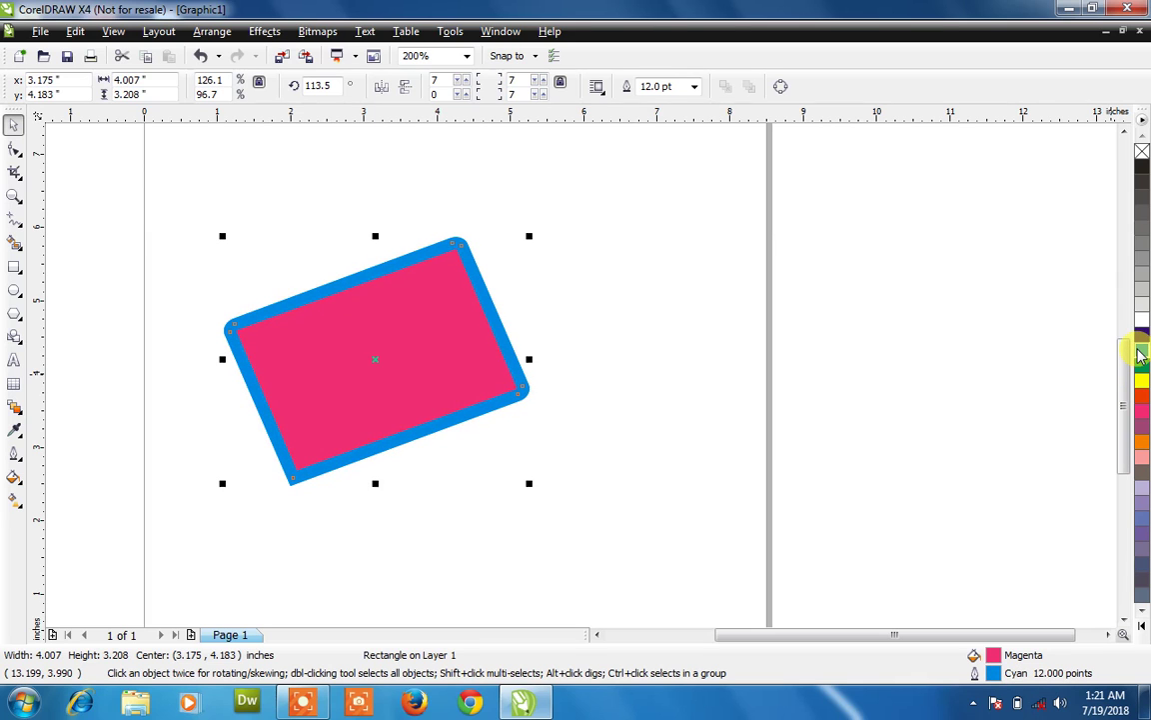
# - Convert the magenta rectangle to curves and display its nodes for shape editing
pyautogui.click(689, 226)
pyautogui.click(432, 329)
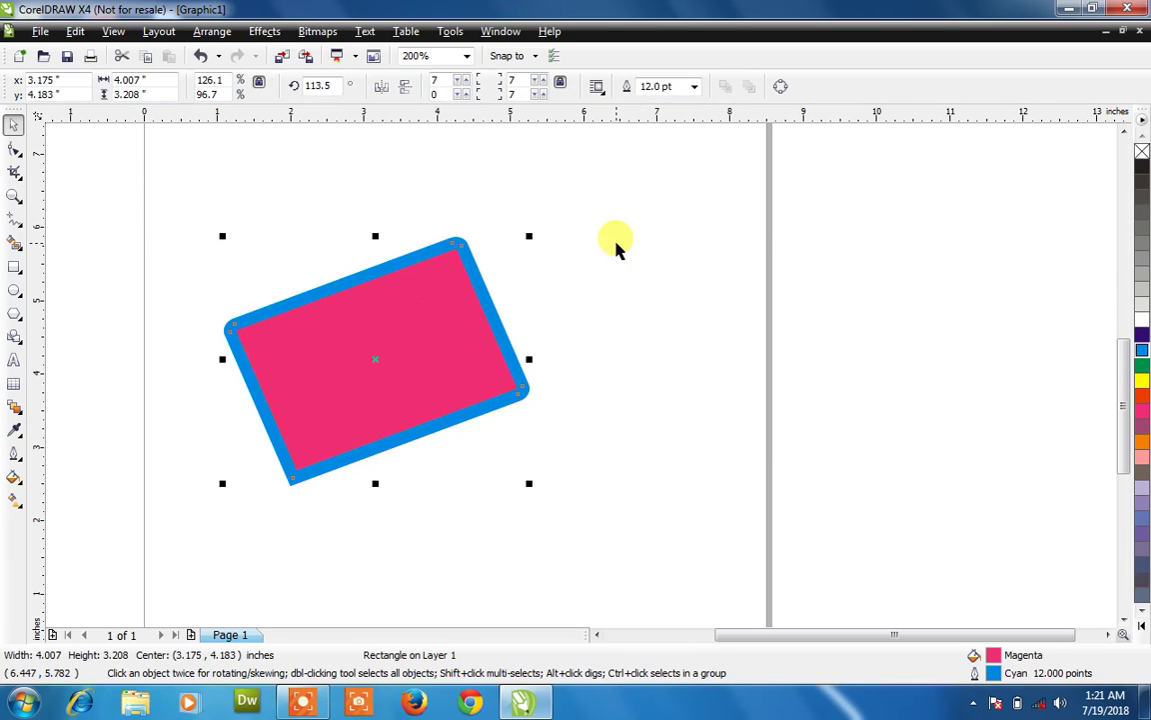
pyautogui.click(782, 90)
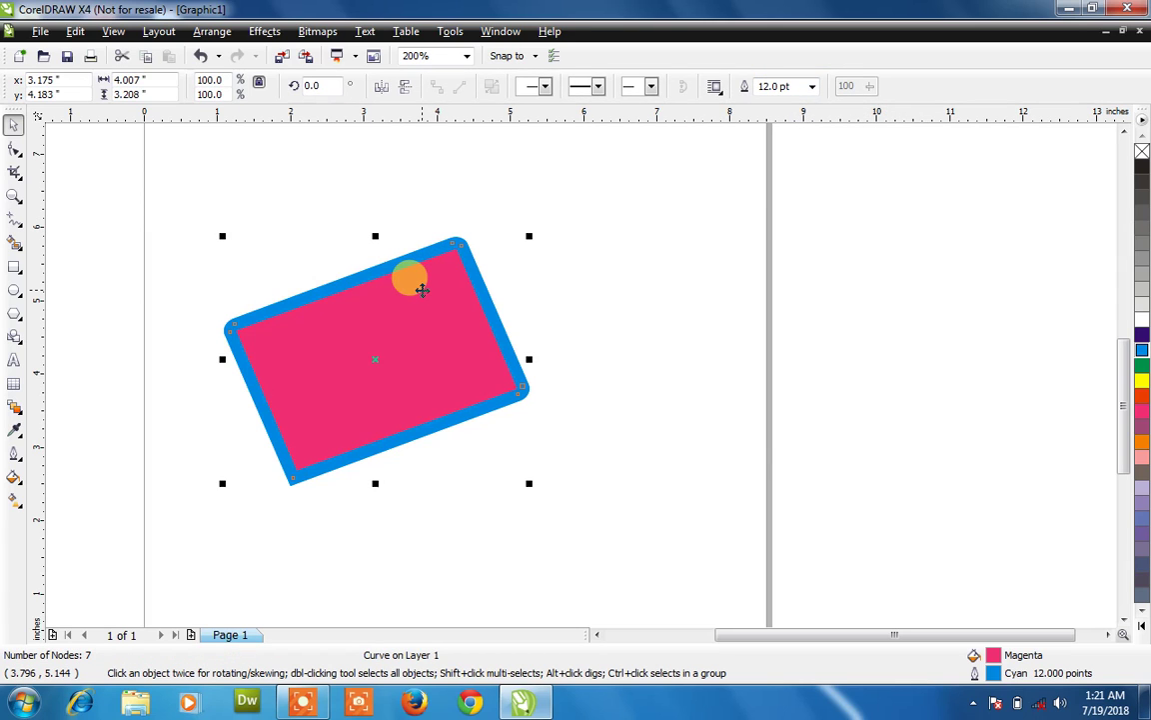
pyautogui.doubleClick(429, 295)
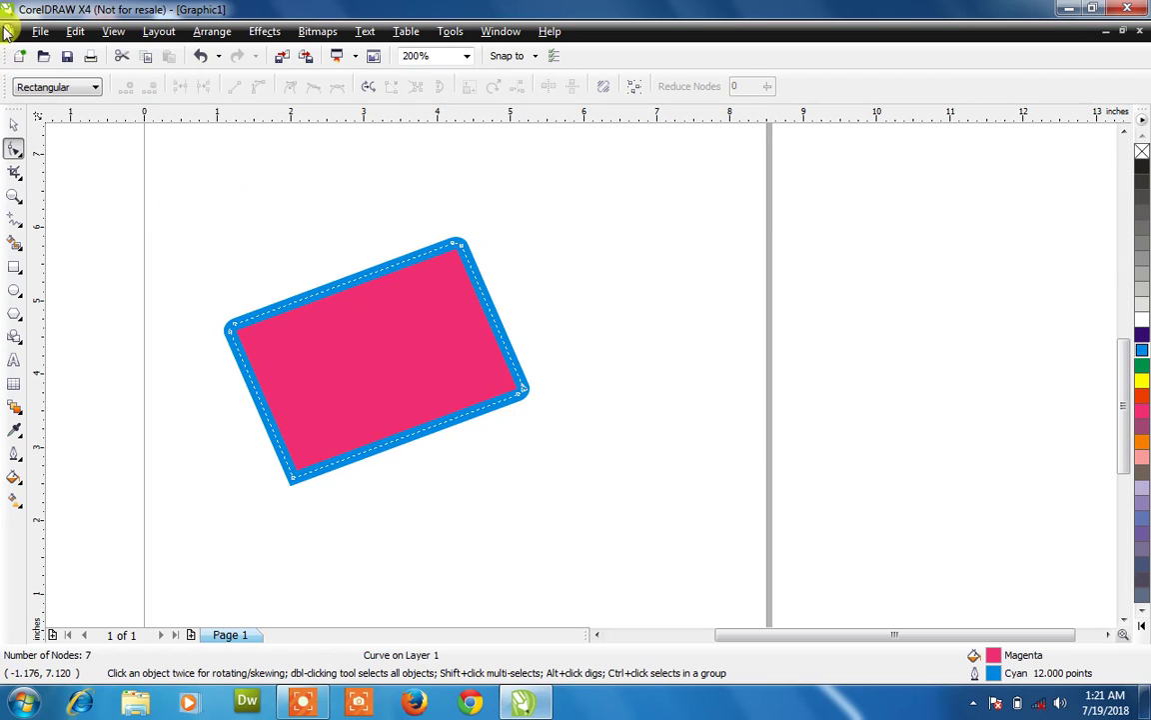
pyautogui.click(14, 124)
pyautogui.click(152, 155)
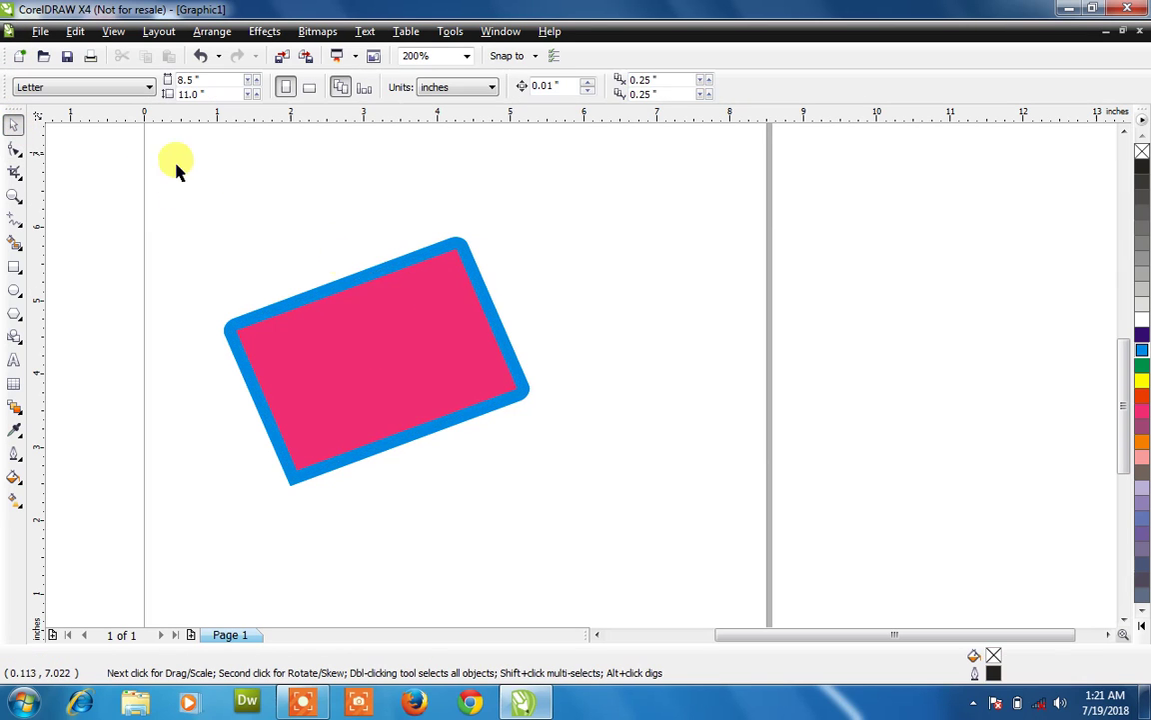
pyautogui.doubleClick(404, 311)
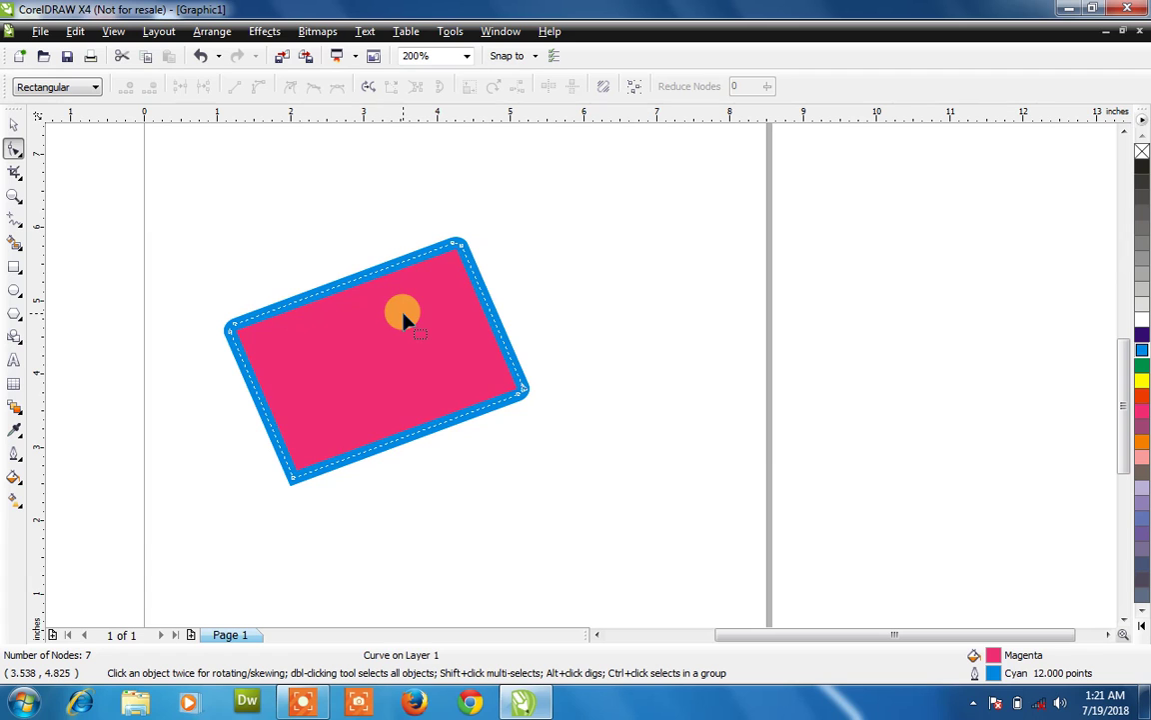
# - Draw an unfilled rectangle about 1.88 by 1.87 inches beside the magenta shape and move it across the page's right edge
pyautogui.click(14, 266)
pyautogui.moveTo(567, 177); pyautogui.dragTo(705, 314)
pyautogui.click(14, 122)
pyautogui.click(576, 183)
pyautogui.moveTo(576, 183); pyautogui.dragTo(650, 237)
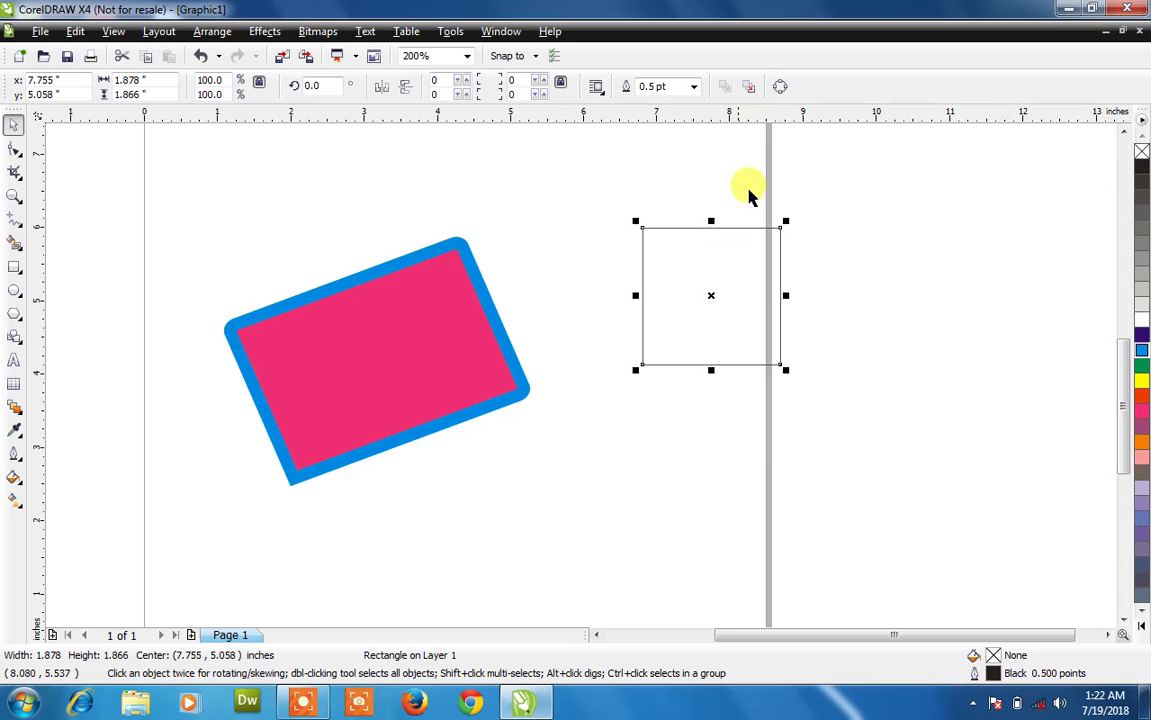
# - Convert the unfilled rectangle to curves and move its upper-left node slightly up to about X 6.88, Y 6.16 inches
pyautogui.click(781, 86)
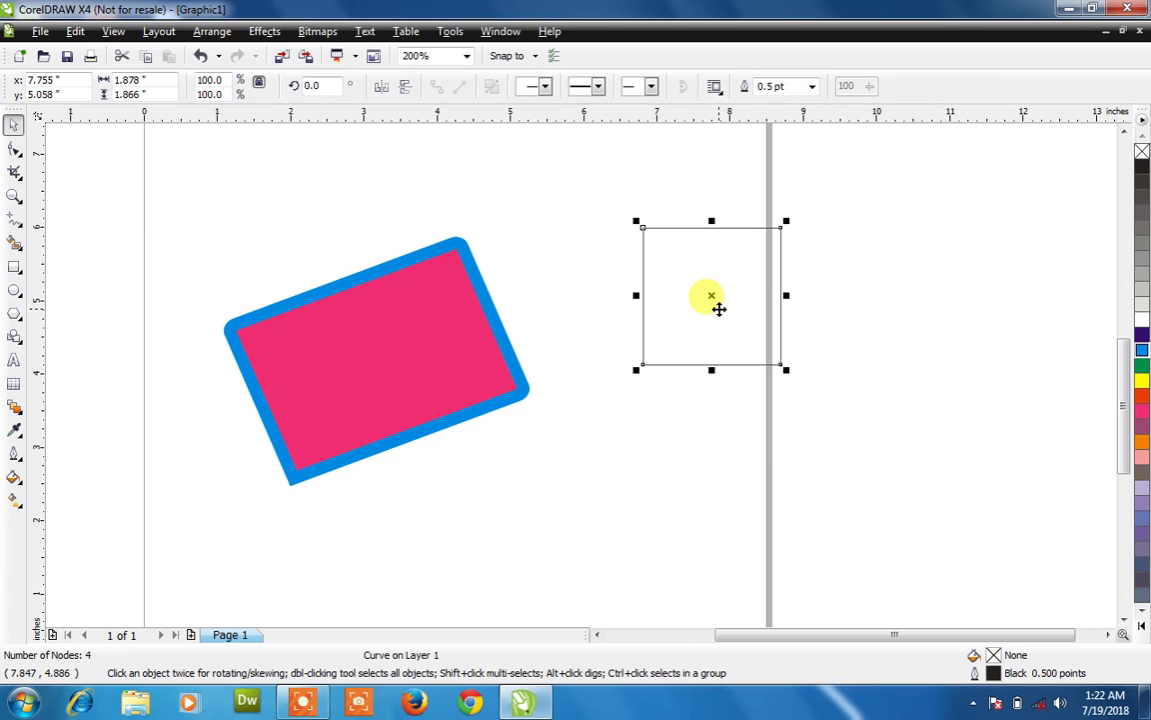
pyautogui.press('F10')
pyautogui.moveTo(645, 237)
pyautogui.mouseDown()
pyautogui.moveTo(773, 325)
pyautogui.moveTo(597, 221)
pyautogui.moveTo(575, 192)
pyautogui.moveTo(661, 244)
pyautogui.moveTo(648, 223)
pyautogui.mouseUp()
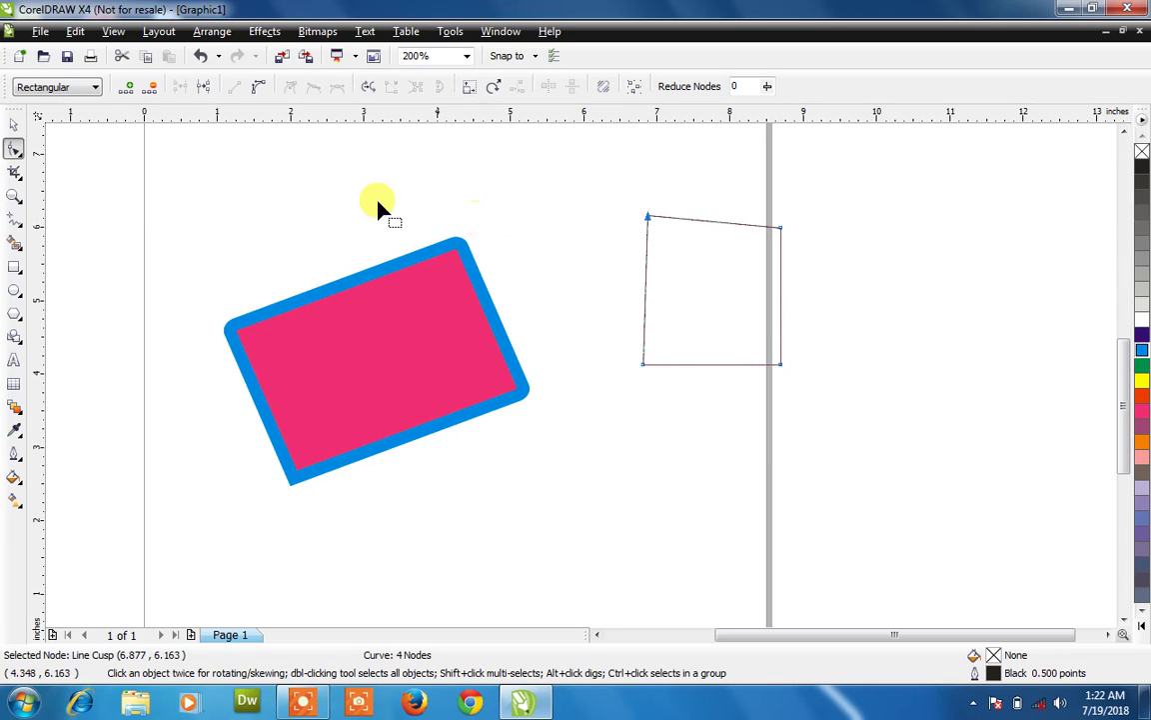
pyautogui.click(15, 126)
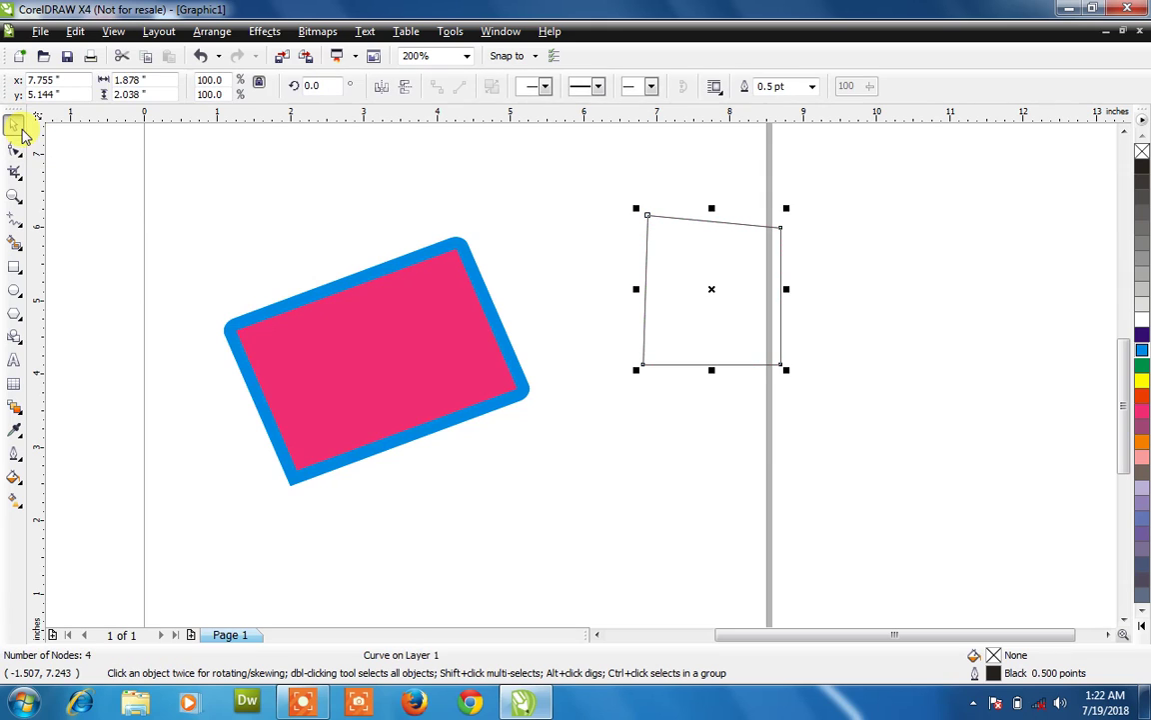
# - Select the magenta shape with the cyan outline using the Pick tool
pyautogui.click(349, 339)
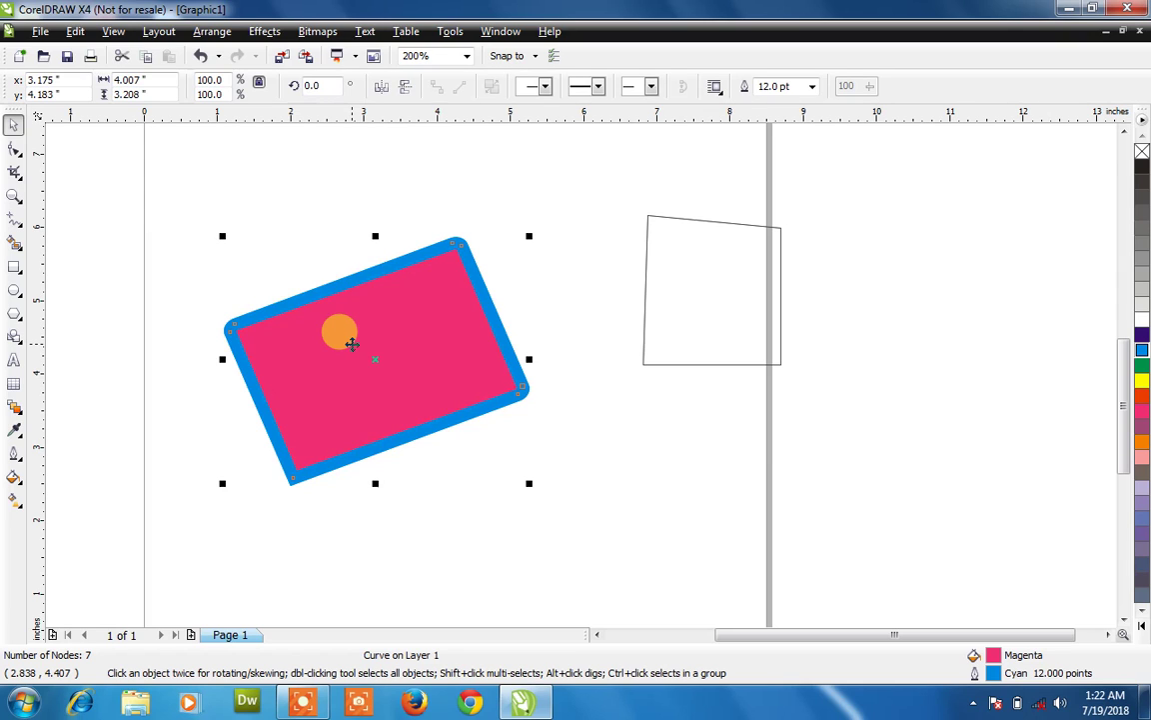
pyautogui.click(514, 462)
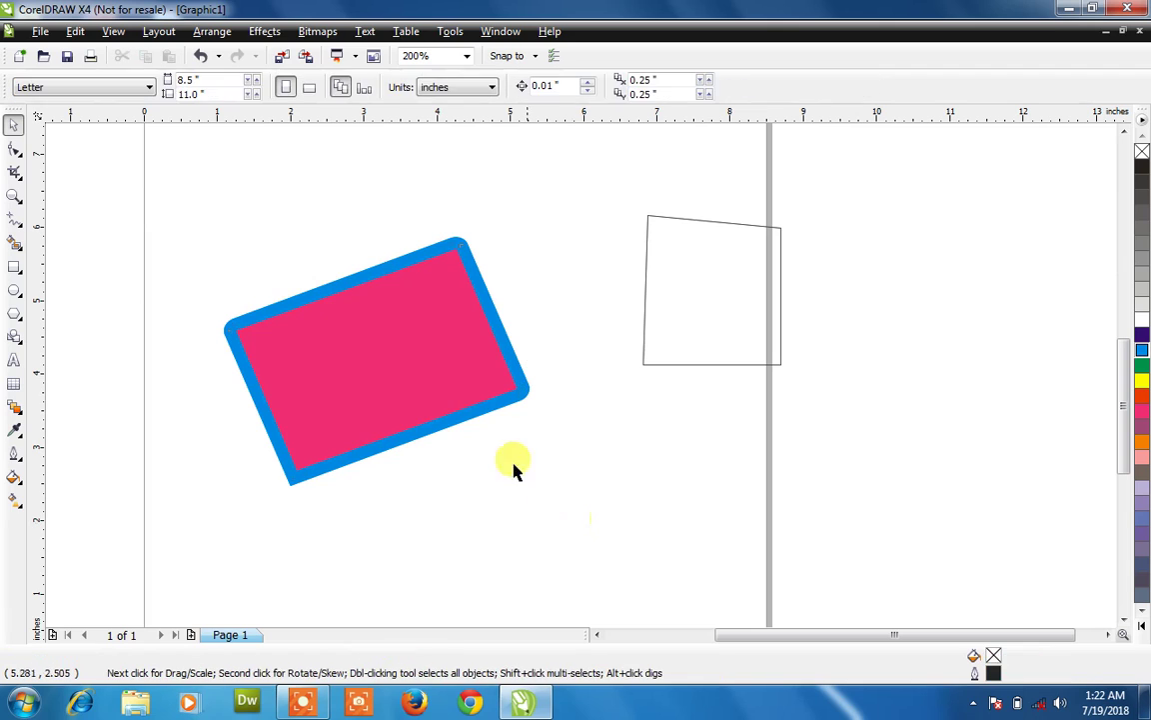
pyautogui.click(478, 411)
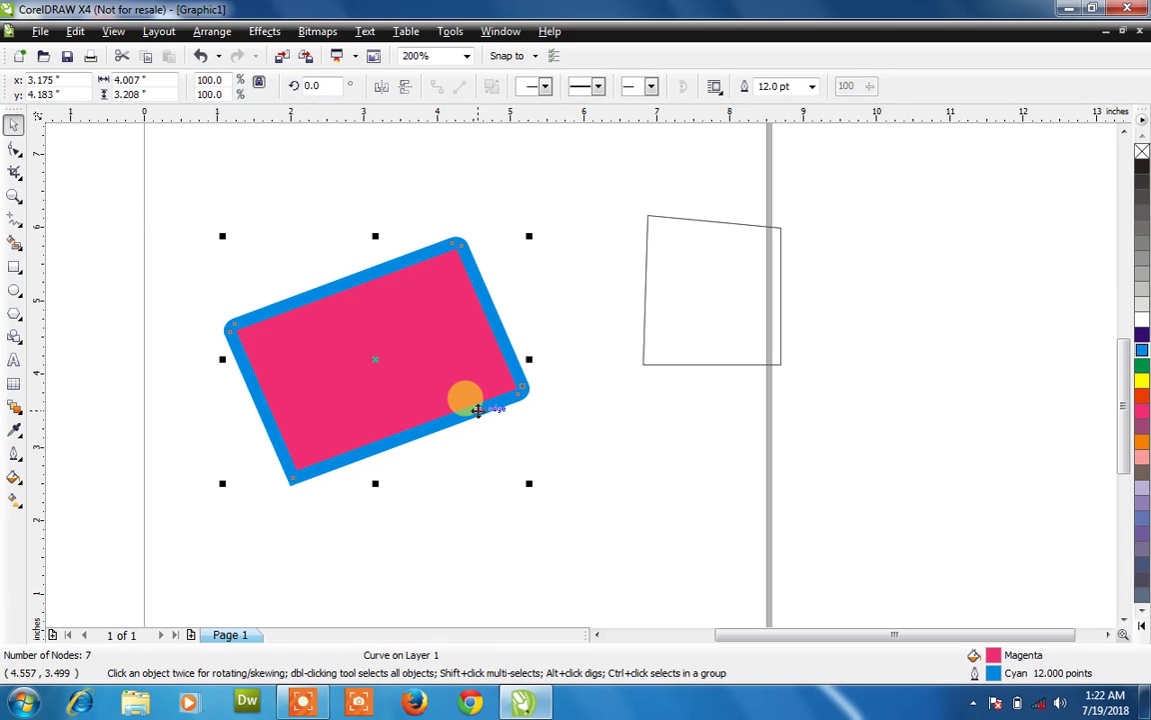